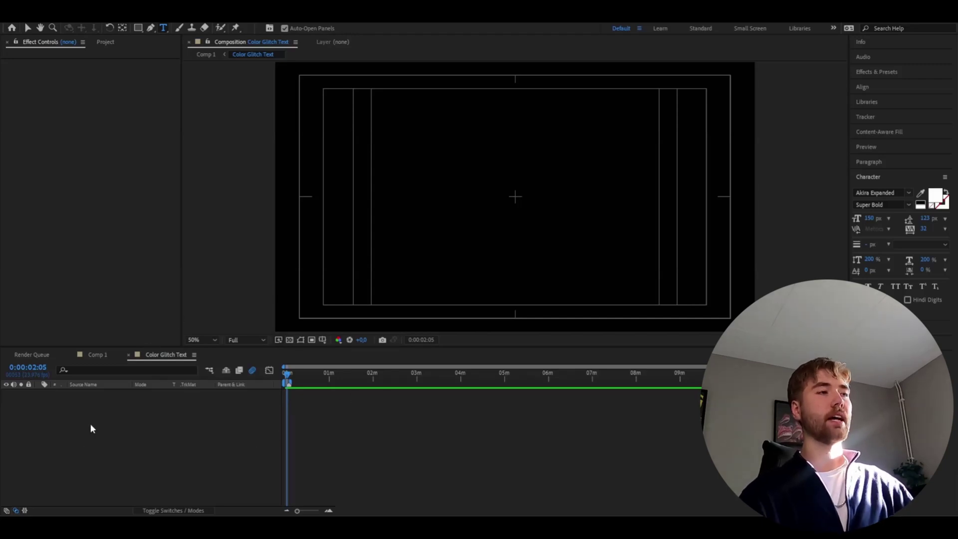
# Create a new text layer reading 'Glitch'
pyautogui.rightClick(134, 438)
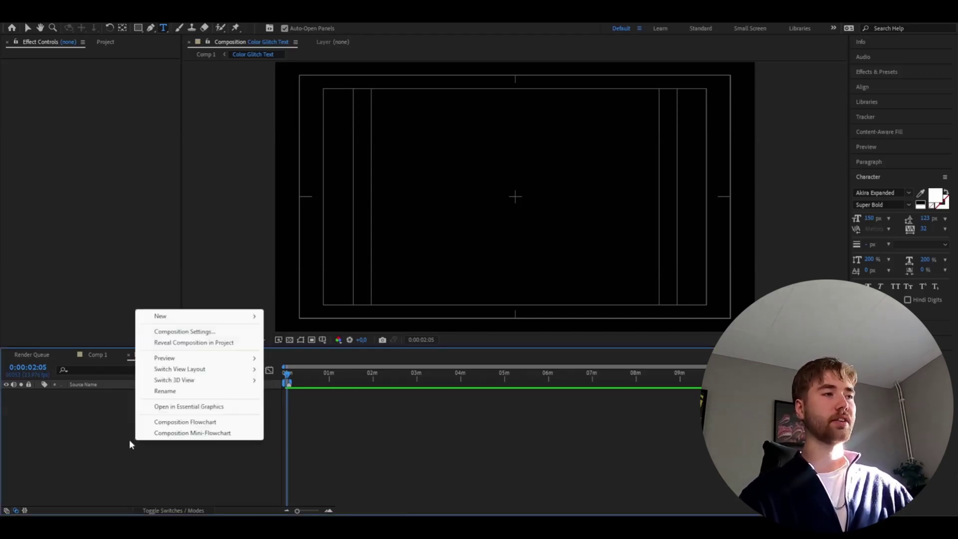
pyautogui.moveTo(223, 315)
pyautogui.click(284, 331)
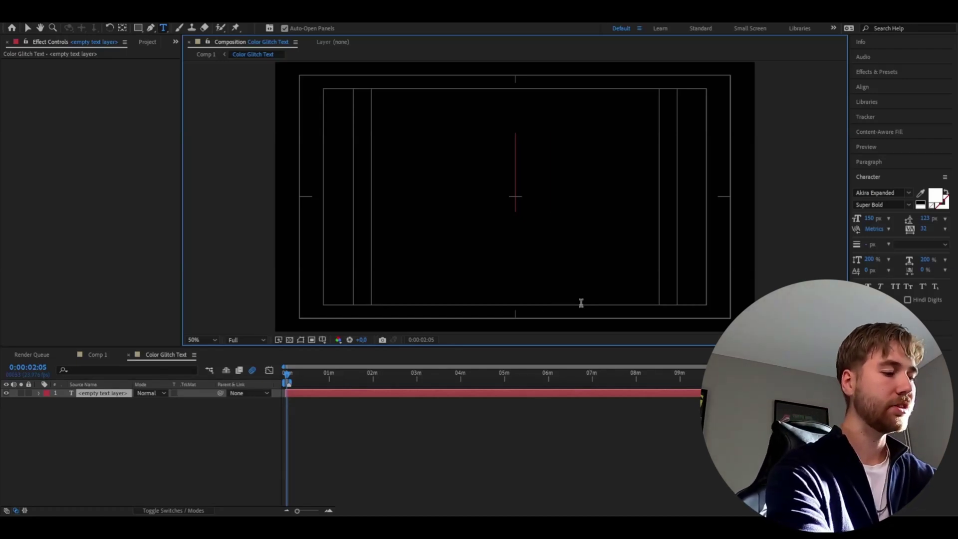
pyautogui.write('Glitch')
# Align the GLITCH text to the composition's vertical centre, then deselect the layer
pyautogui.click(863, 87)
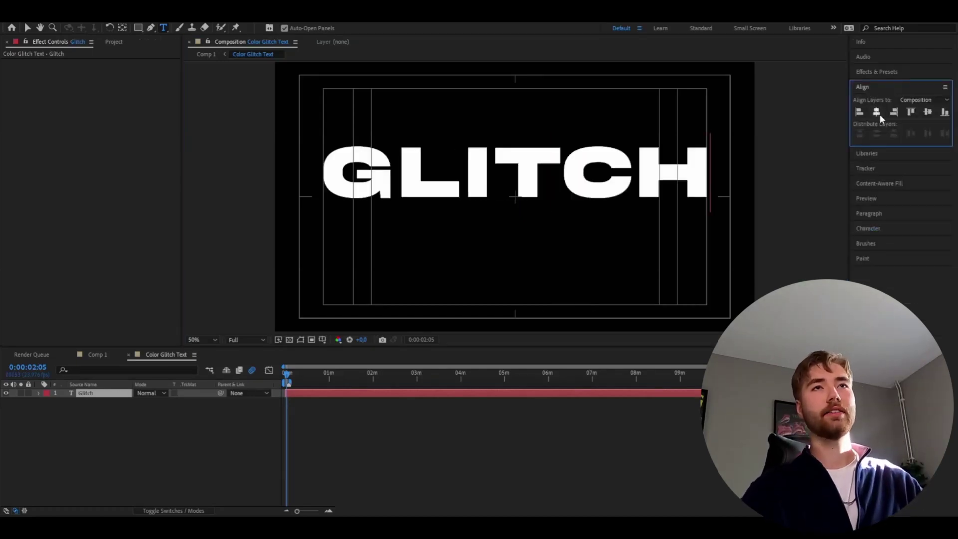
pyautogui.click(927, 112)
pyautogui.doubleClick(606, 208)
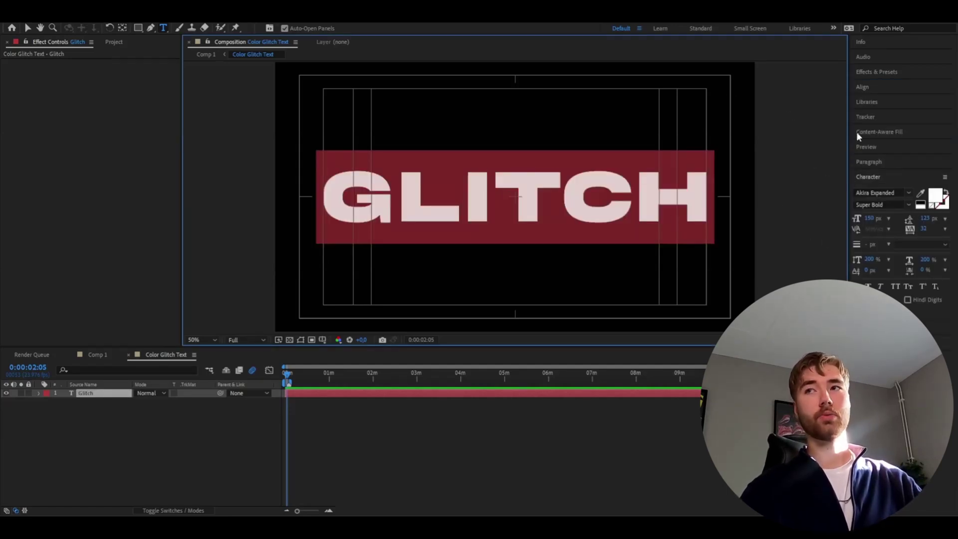
pyautogui.click(133, 503)
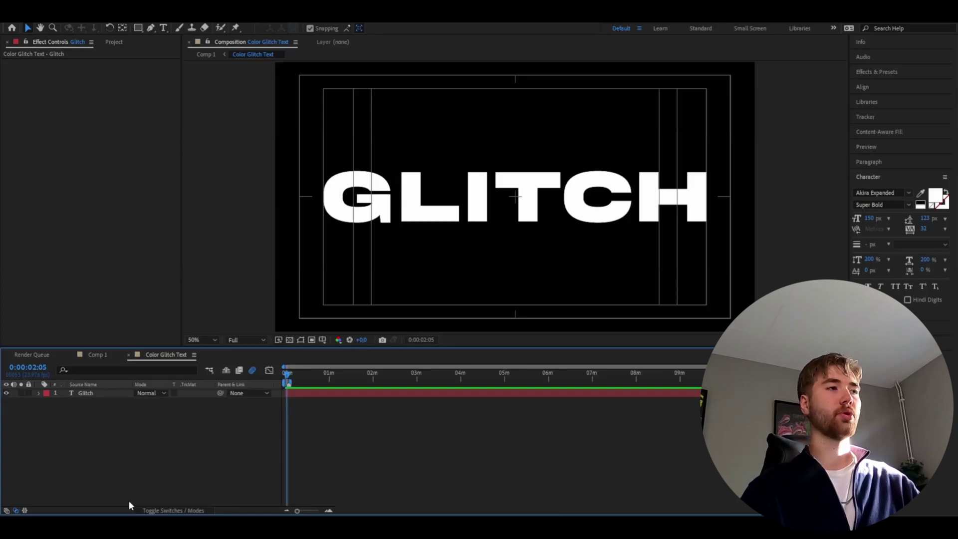
# Add a new solid layer above the GLITCH text, accepting the default solid settings
pyautogui.rightClick(82, 446)
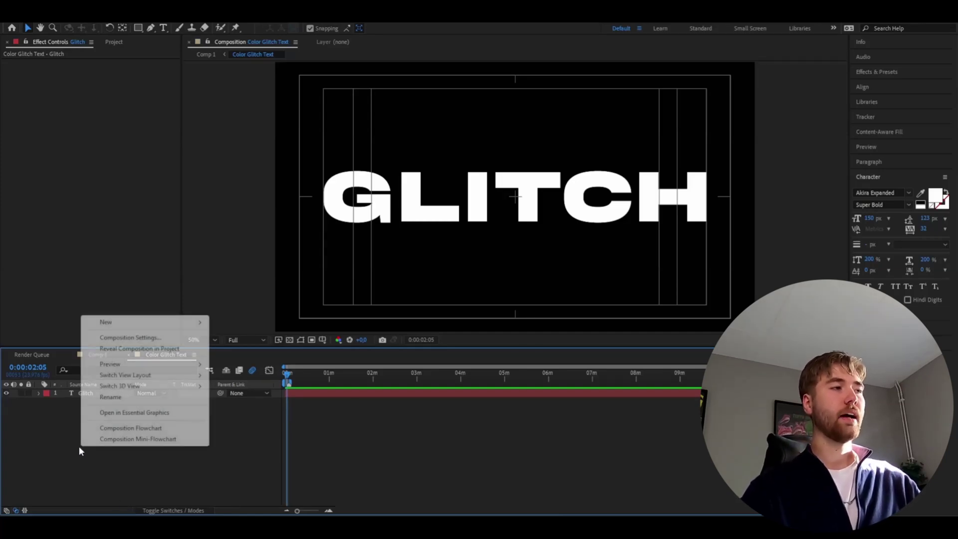
pyautogui.moveTo(115, 323)
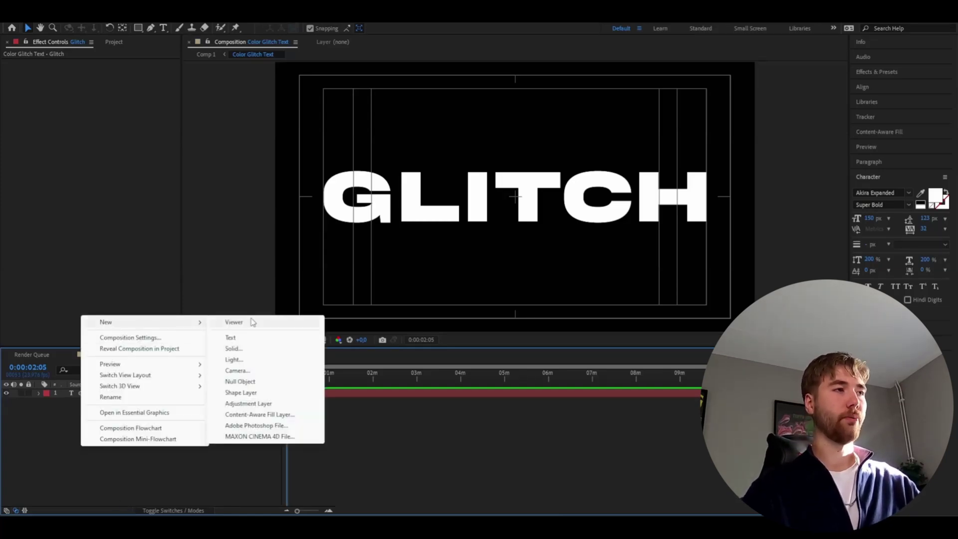
pyautogui.click(244, 348)
pyautogui.click(208, 335)
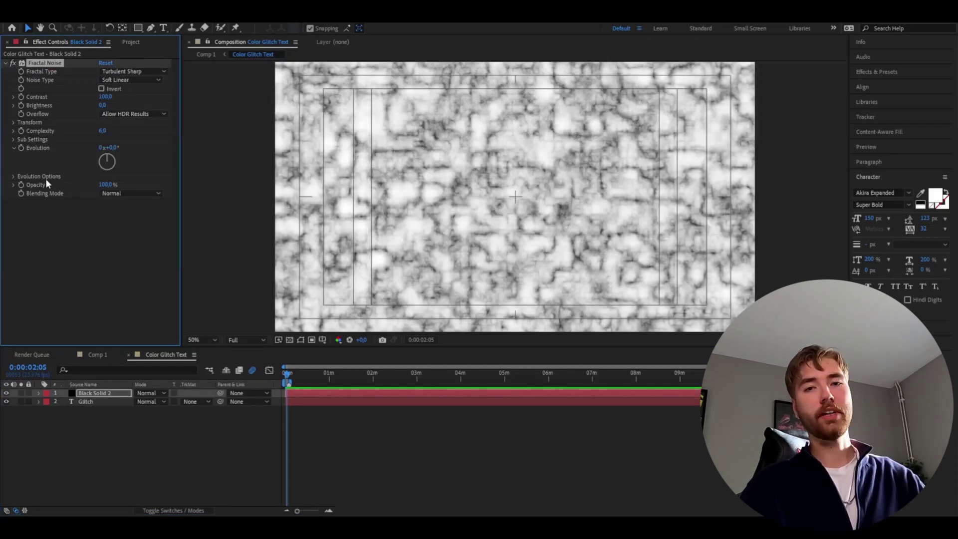
# Invert the Fractal Noise and set its Brightness to 10
pyautogui.click(101, 89)
pyautogui.press('Tab')
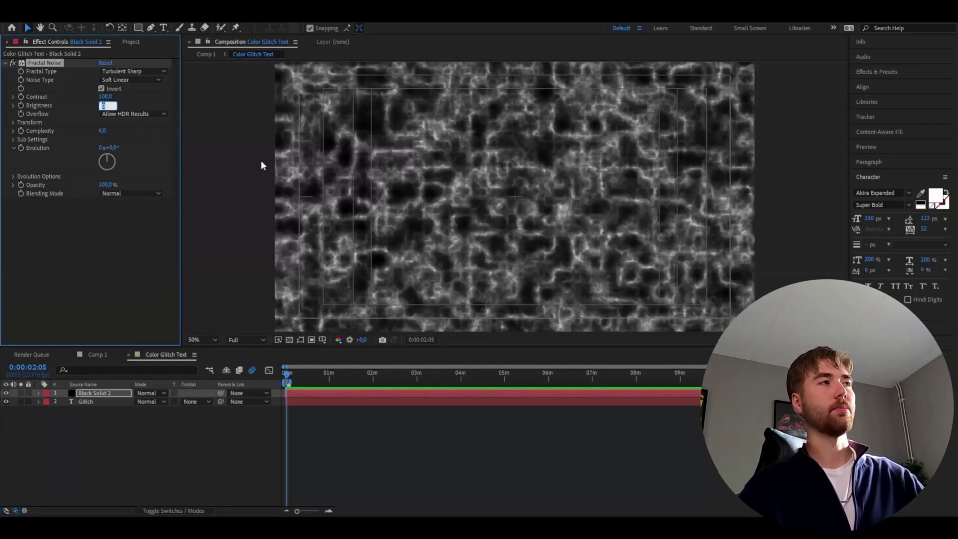
pyautogui.write('10')
pyautogui.press('Return')
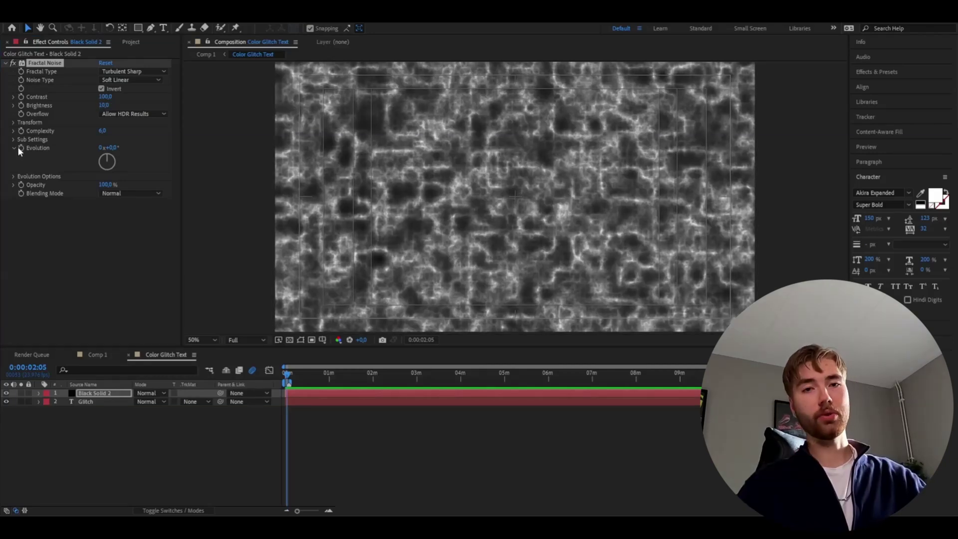
# Drive the noise Evolution with a time*300 expression and enable motion blur
pyautogui.keyDown('alt'); pyautogui.click(21, 148); pyautogui.keyUp('alt')
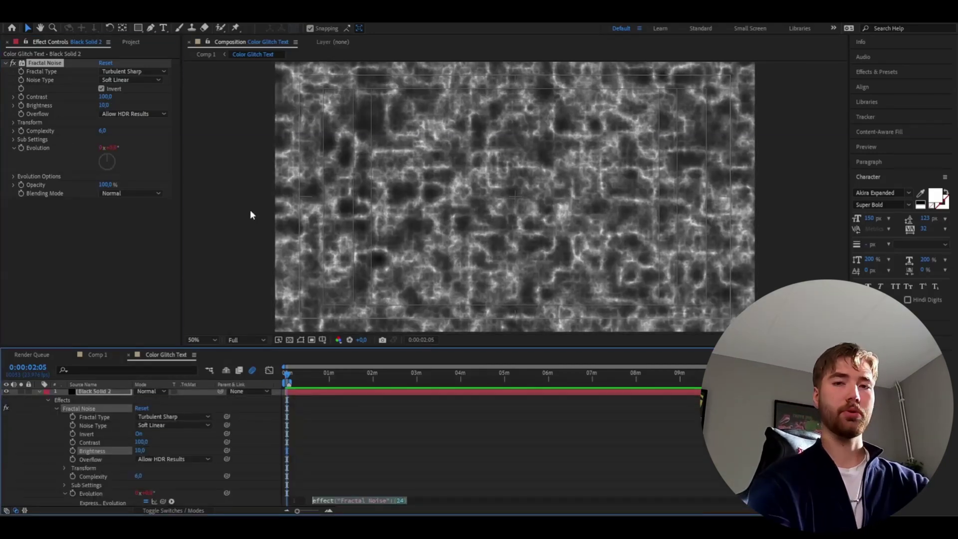
pyautogui.write('time')
pyautogui.write('*100')
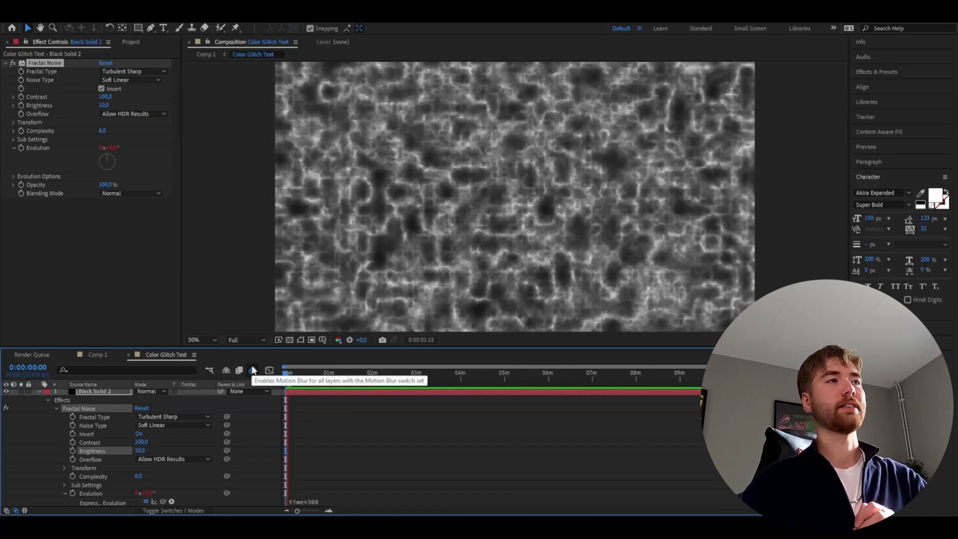
pyautogui.click(253, 370)
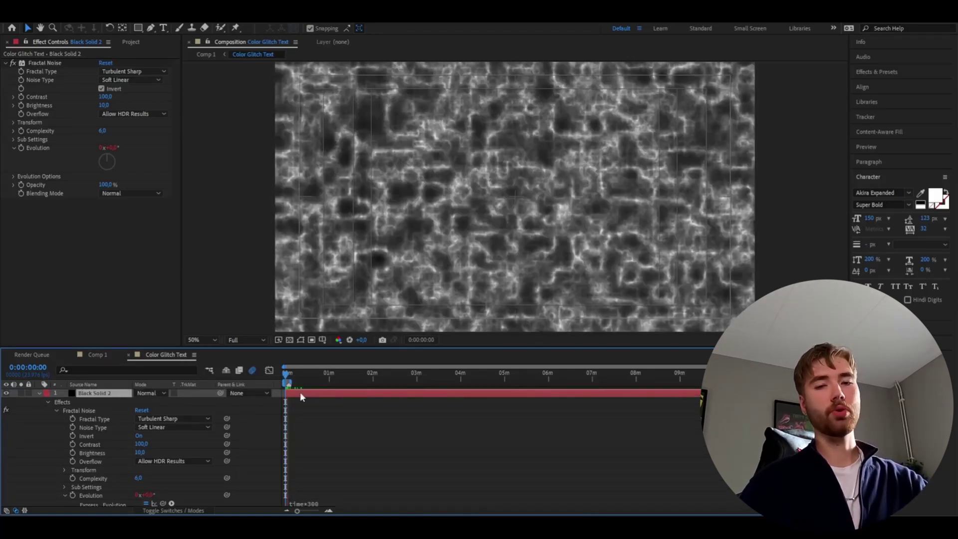
pyautogui.hotkey('ctrl', 'space')
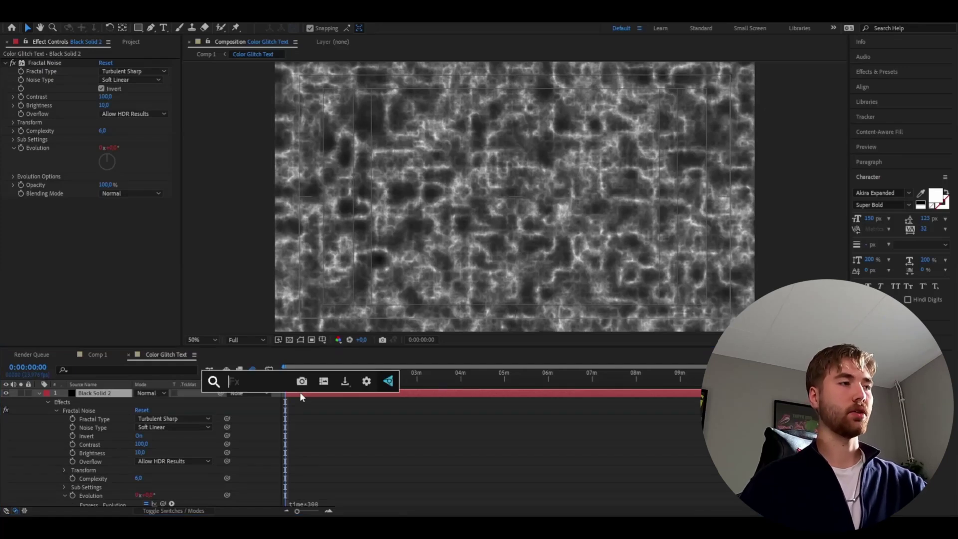
# Apply Colorama to the noise and set Add Phase From to Lightness
pyautogui.write('colorama')
pyautogui.press('Return')
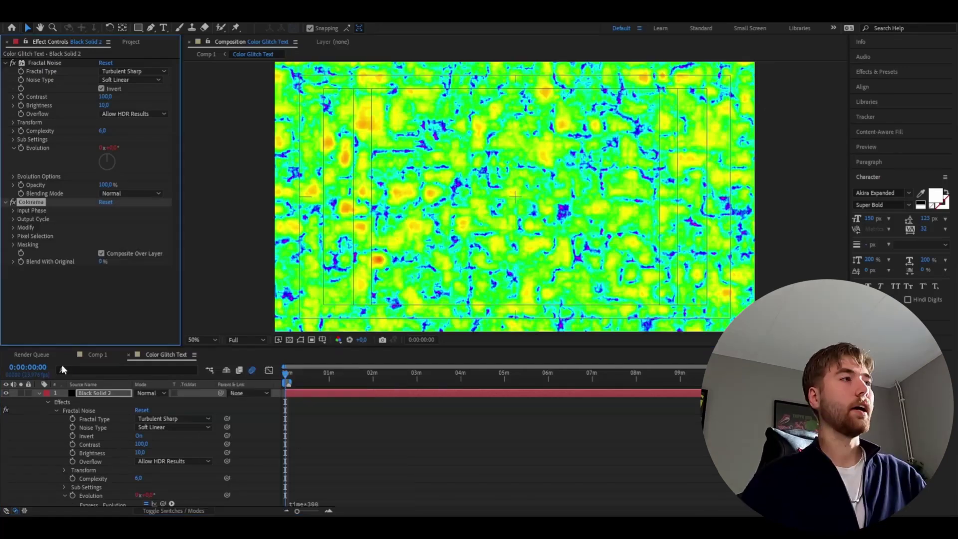
pyautogui.click(13, 210)
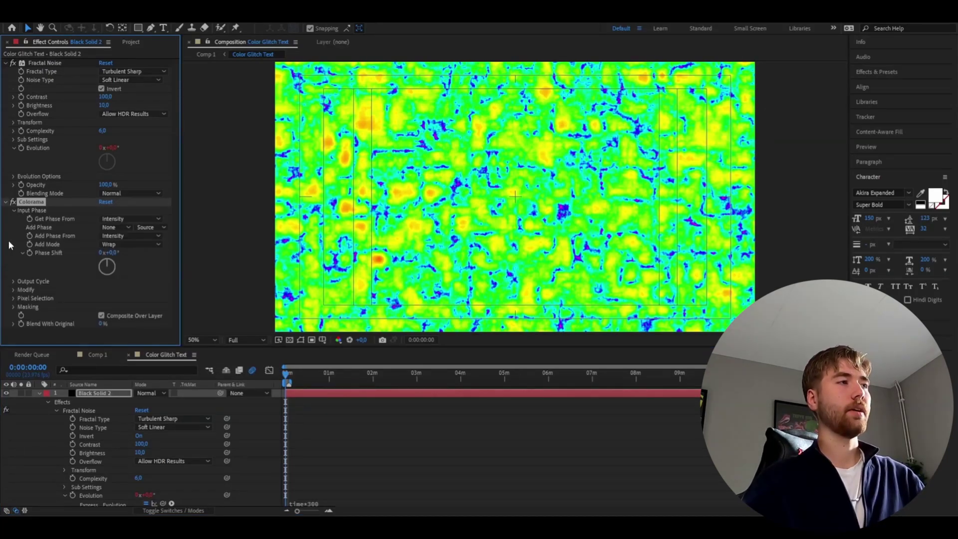
pyautogui.click(131, 236)
pyautogui.click(115, 299)
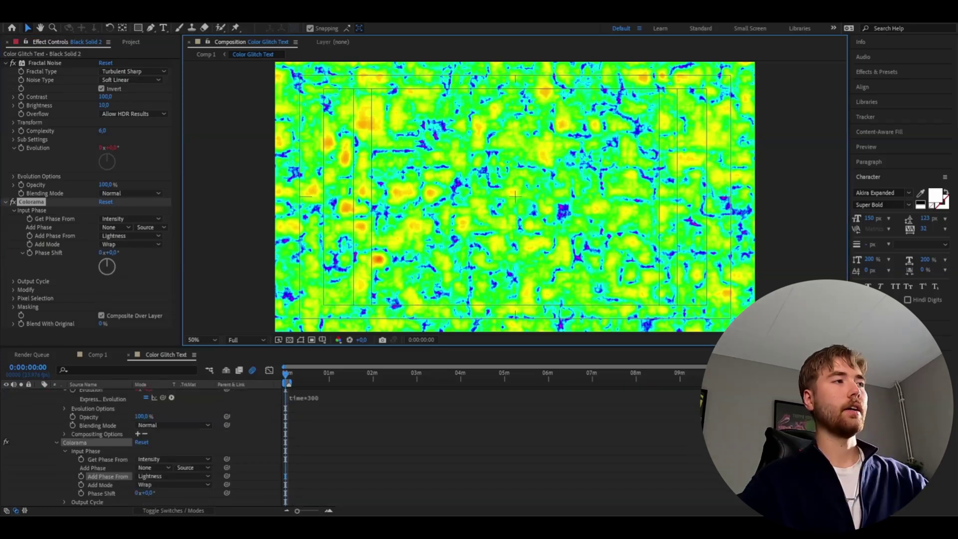
# Give Colorama's Phase Shift a time*150 expression and preview the cycling colours
pyautogui.keyDown('alt'); pyautogui.click(29, 252); pyautogui.keyUp('alt')
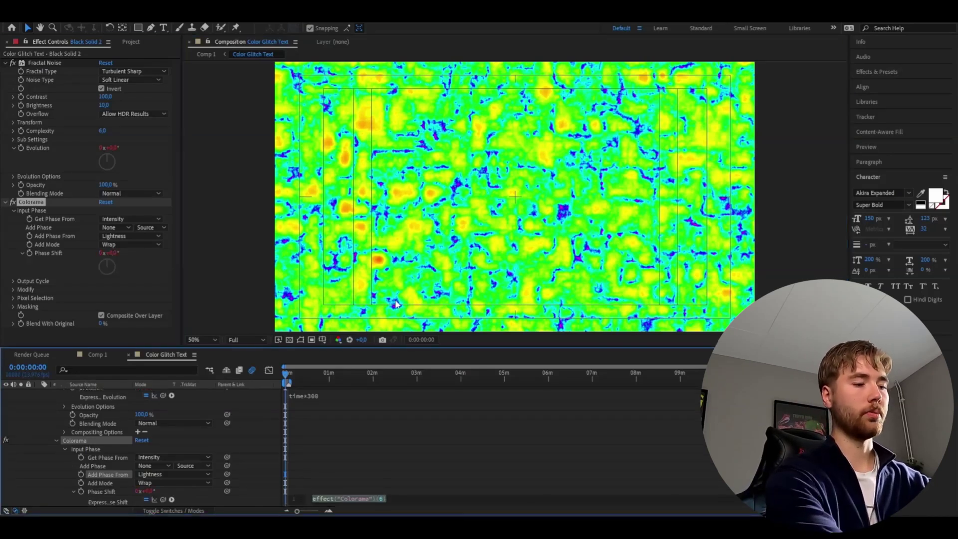
pyautogui.write('time*')
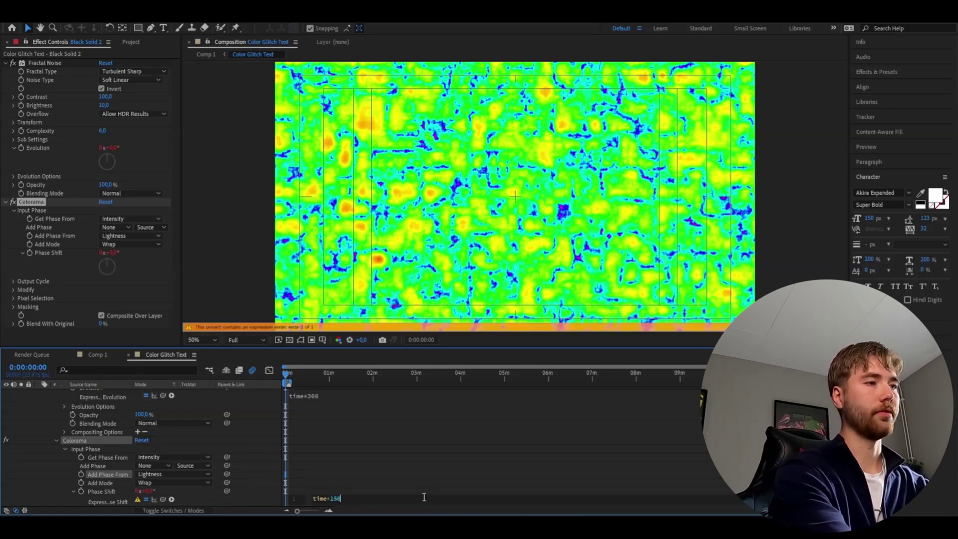
pyautogui.click(541, 312)
pyautogui.press('space')
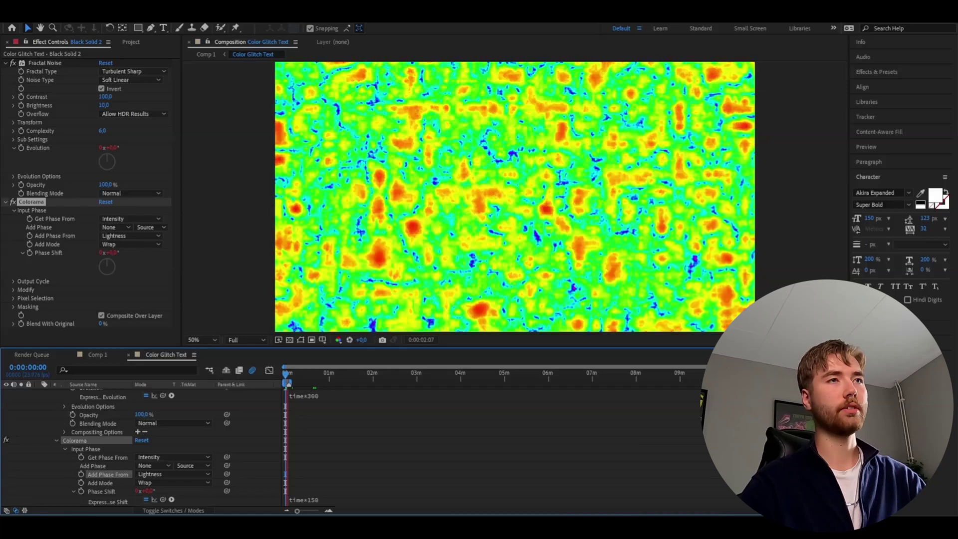
pyautogui.press('space')
pyautogui.press('u')
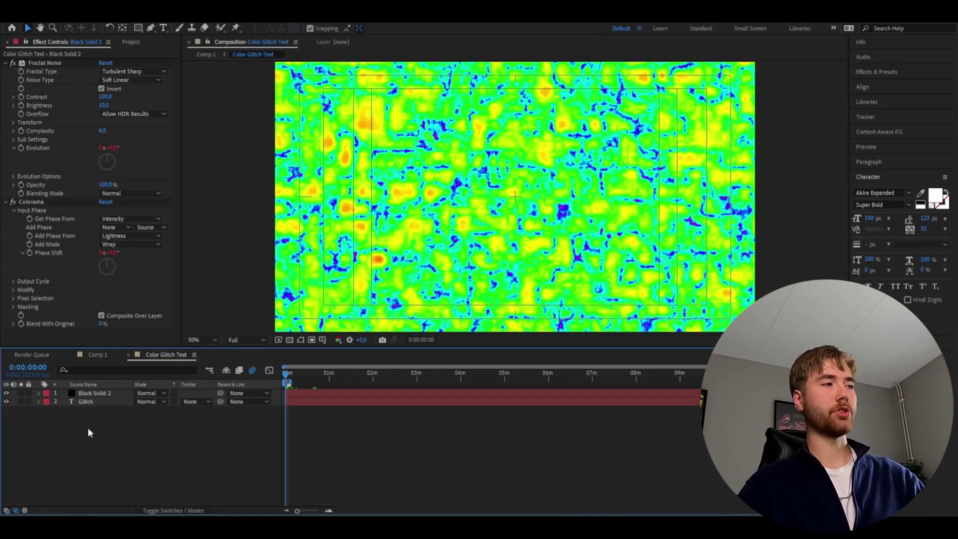
# Set the noise solid to Stencil Luma and add an adjustment layer on top
pyautogui.click(142, 393)
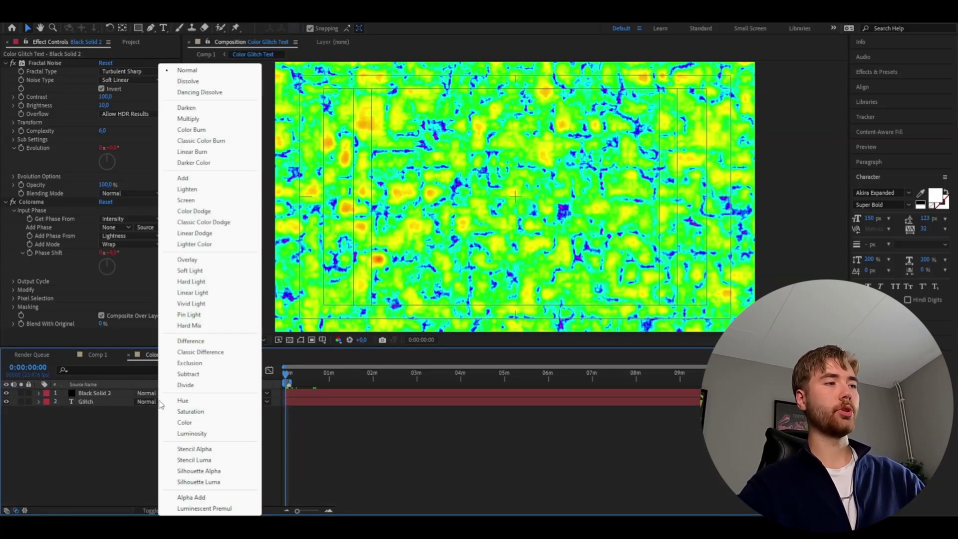
pyautogui.click(204, 460)
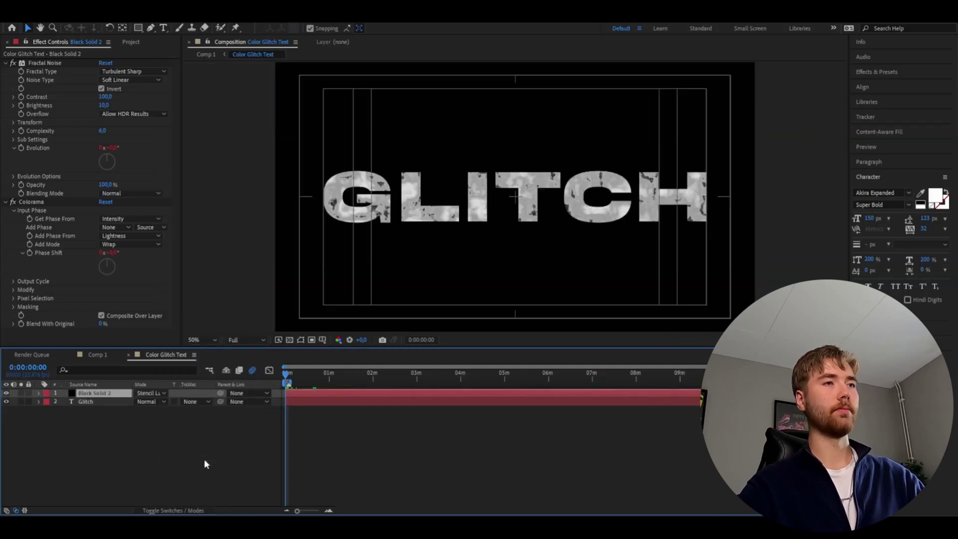
pyautogui.moveTo(285, 375); pyautogui.dragTo(293, 375)
pyautogui.click(152, 464)
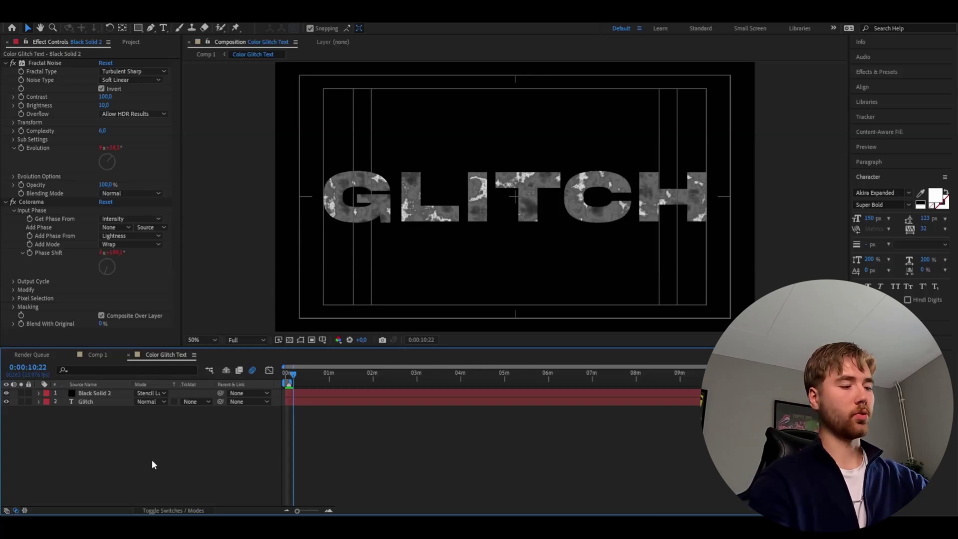
pyautogui.hotkey('ctrl', 'alt', 'y')
pyautogui.press('Home')
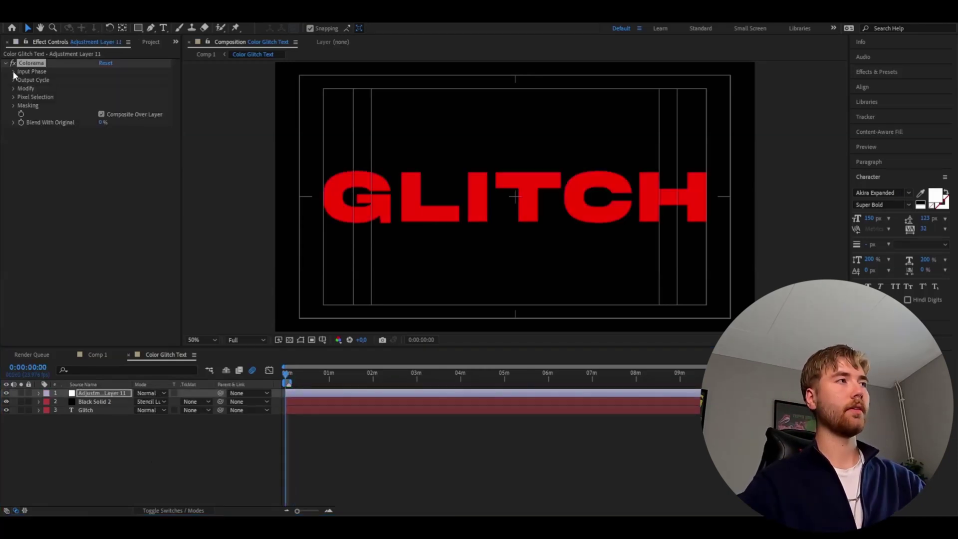
# Set Colorama's Add Phase From to Value and drive Phase Shift with time*150
pyautogui.click(13, 70)
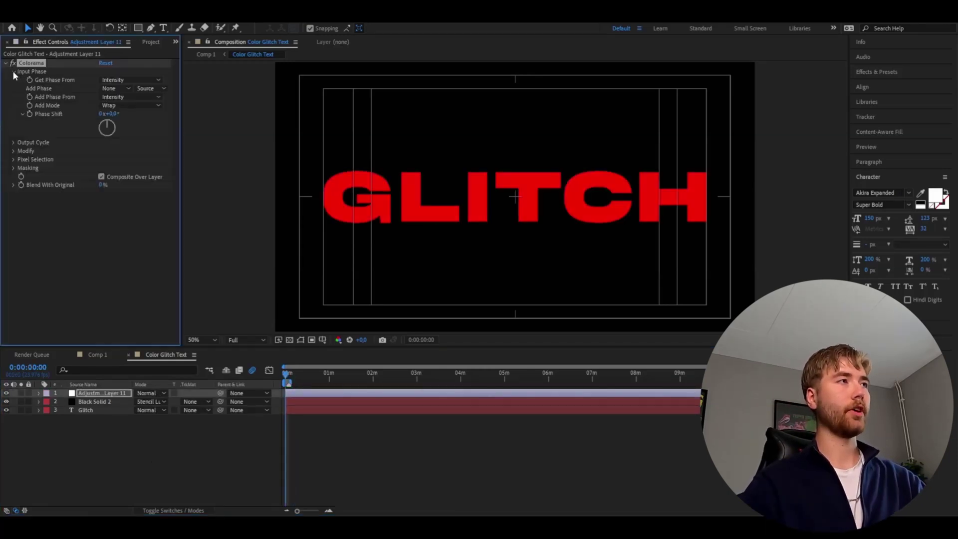
pyautogui.click(131, 97)
pyautogui.click(117, 181)
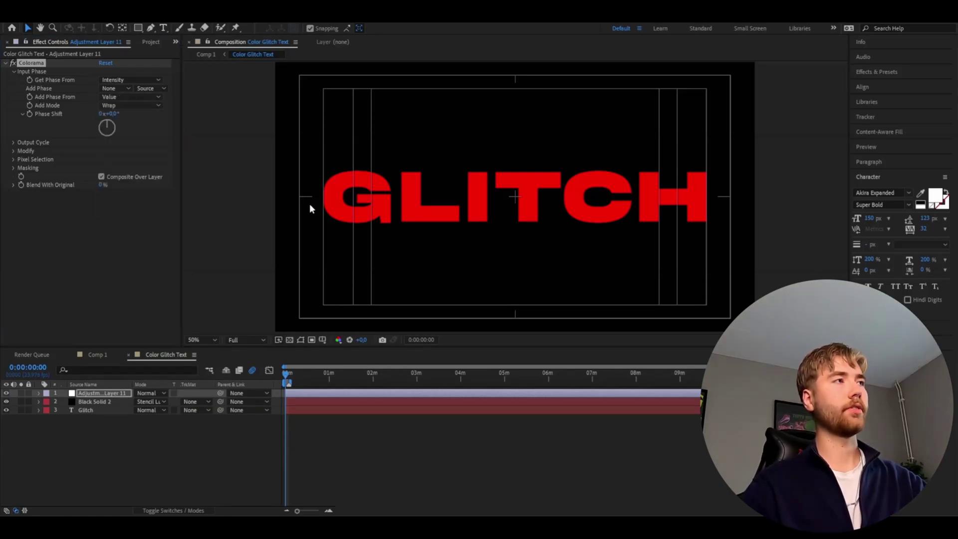
pyautogui.keyDown('alt'); pyautogui.click(29, 114); pyautogui.keyUp('alt')
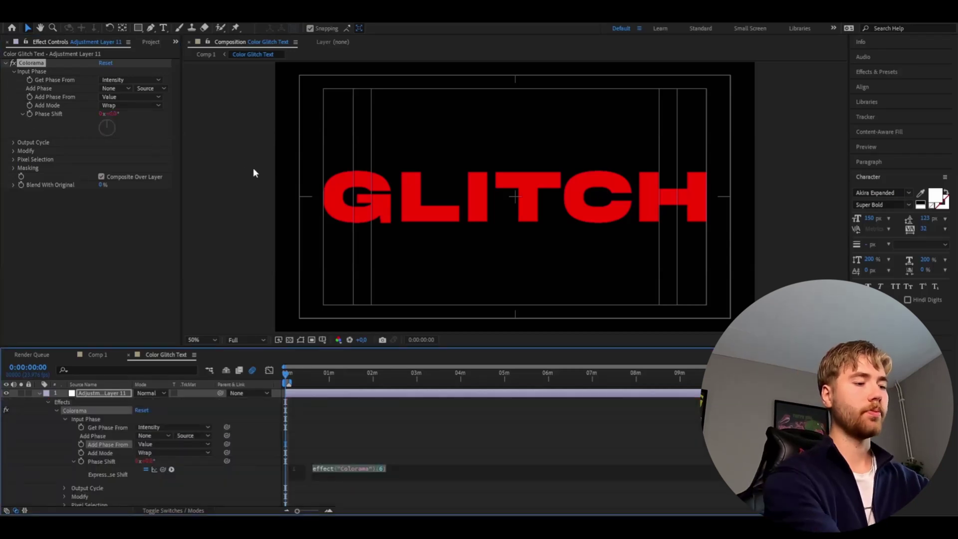
pyautogui.write('time*150')
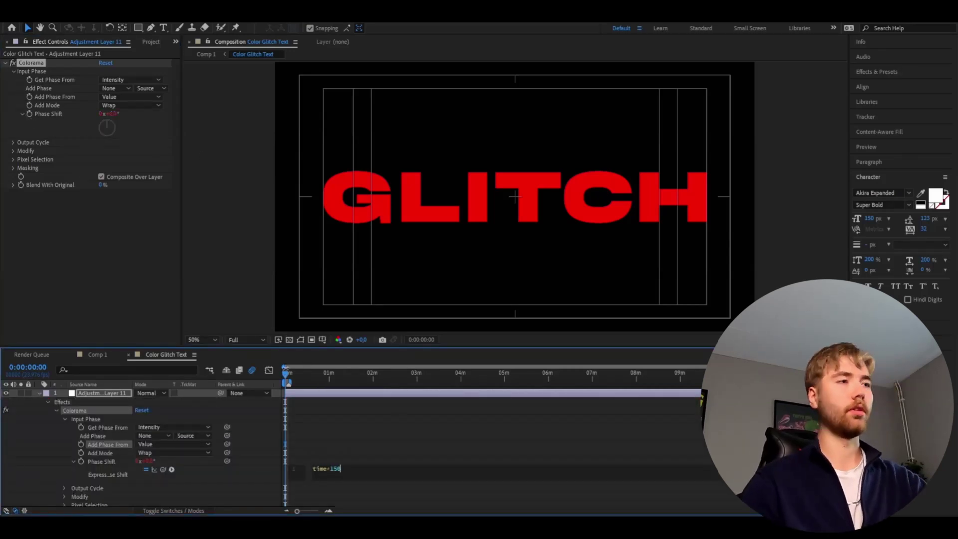
pyautogui.click(167, 443)
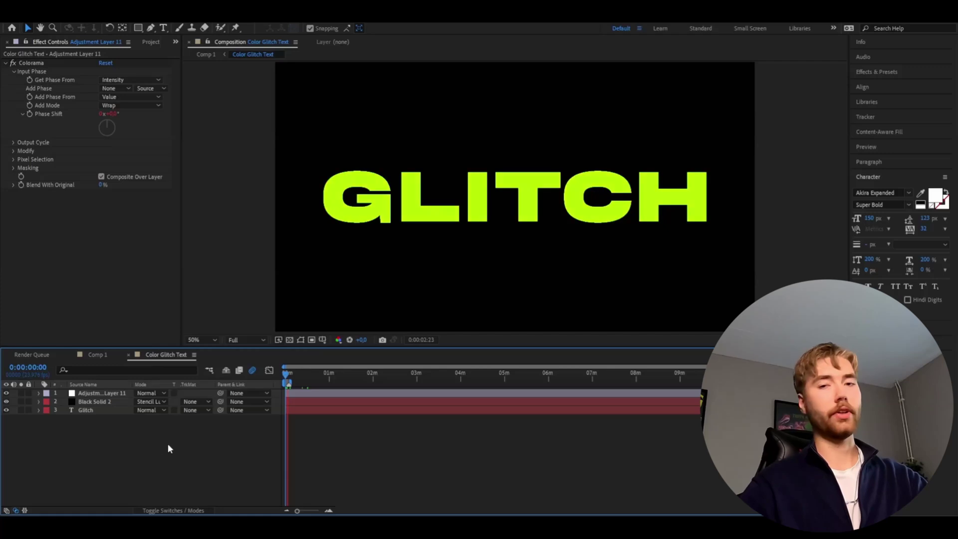
# Blend the adjustment layer in Difference mode and rename it 'colorama'
pyautogui.click(150, 393)
pyautogui.click(190, 341)
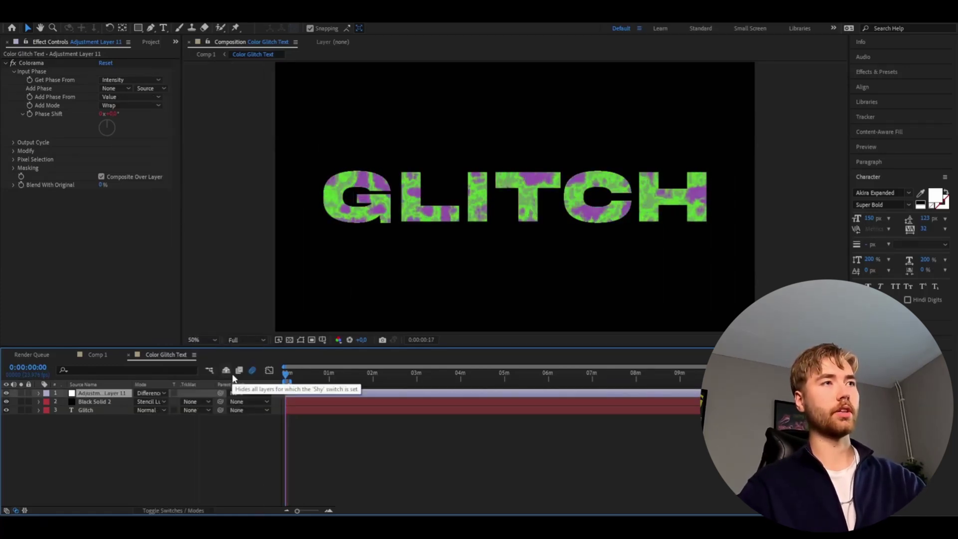
pyautogui.press('space')
pyautogui.press('Return')
pyautogui.write('colorama')
pyautogui.press('Return')
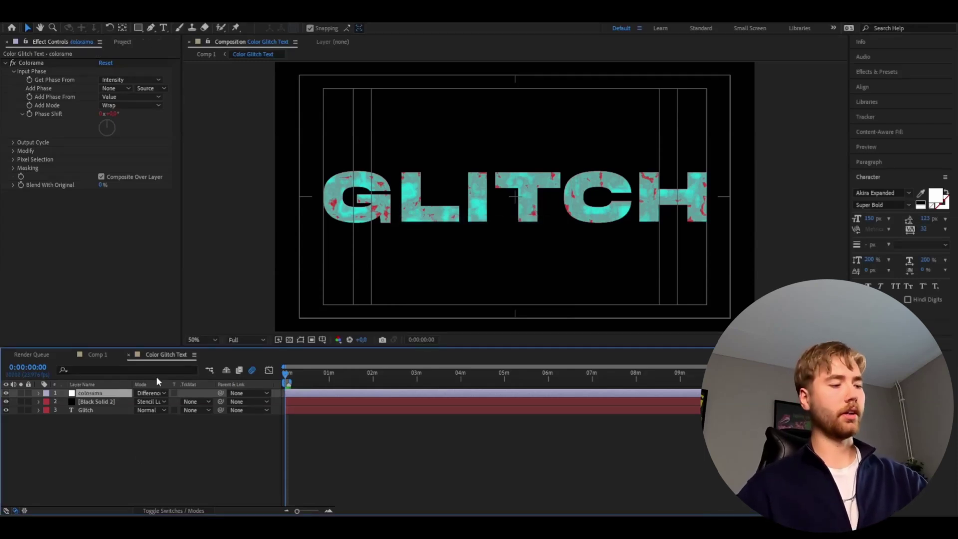
pyautogui.hotkey('ctrl', 'alt', 'y')
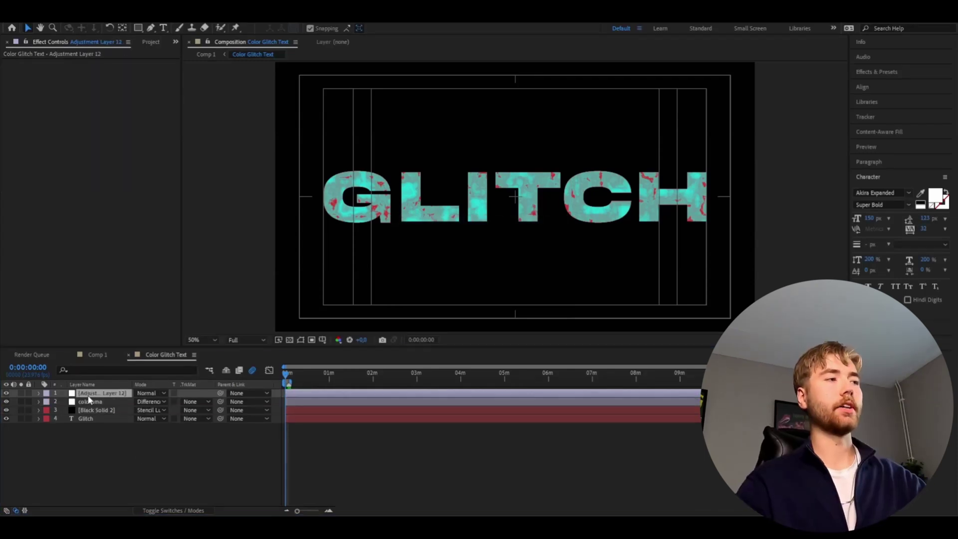
# Apply Curves to the new adjustment layer and bend the RGB curve down to darken GLITCH
pyautogui.hotkey('ctrl', 'space')
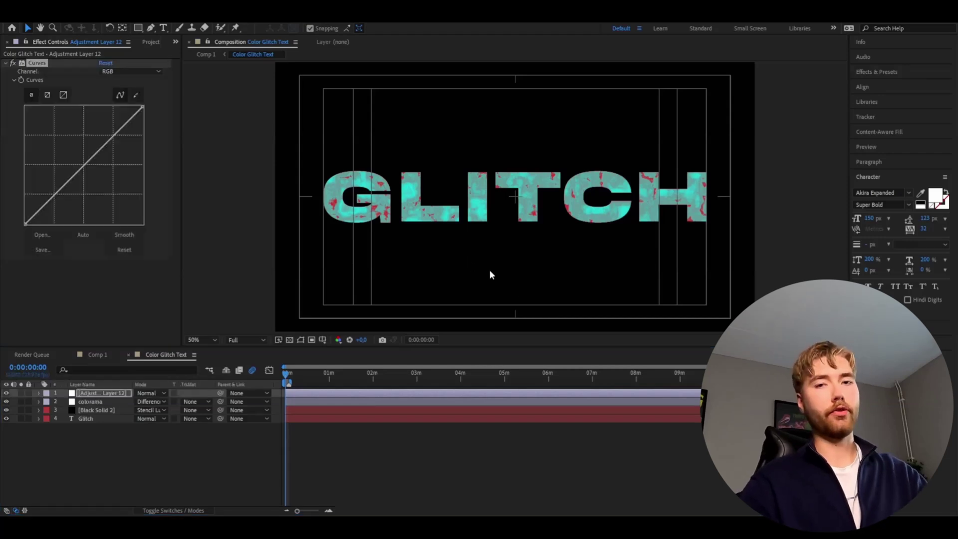
pyautogui.moveTo(90, 163); pyautogui.dragTo(108, 189)
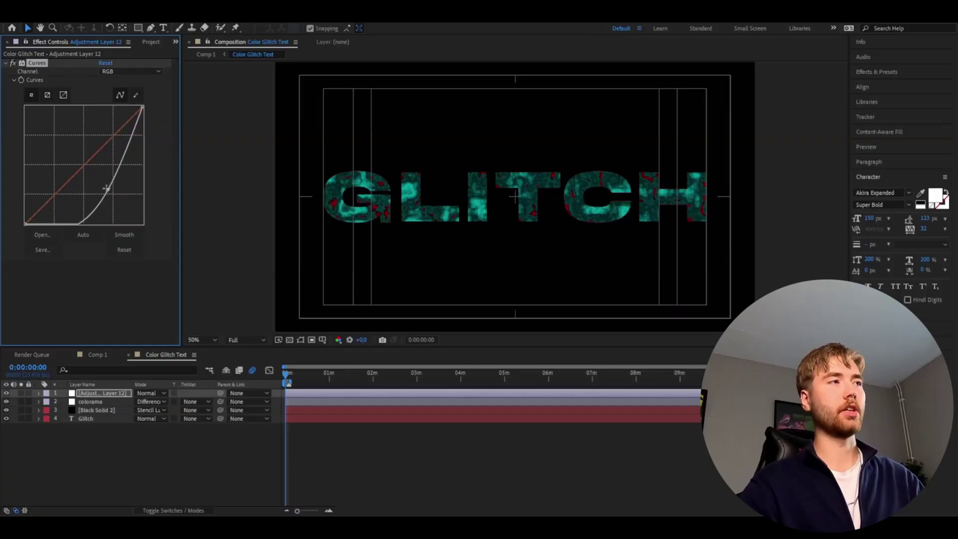
# Nudge the RGB curve point up slightly and reshape the Red channel curve
pyautogui.moveTo(102, 188)
pyautogui.mouseDown()
pyautogui.moveTo(113, 188)
pyautogui.moveTo(107, 178)
pyautogui.mouseUp()
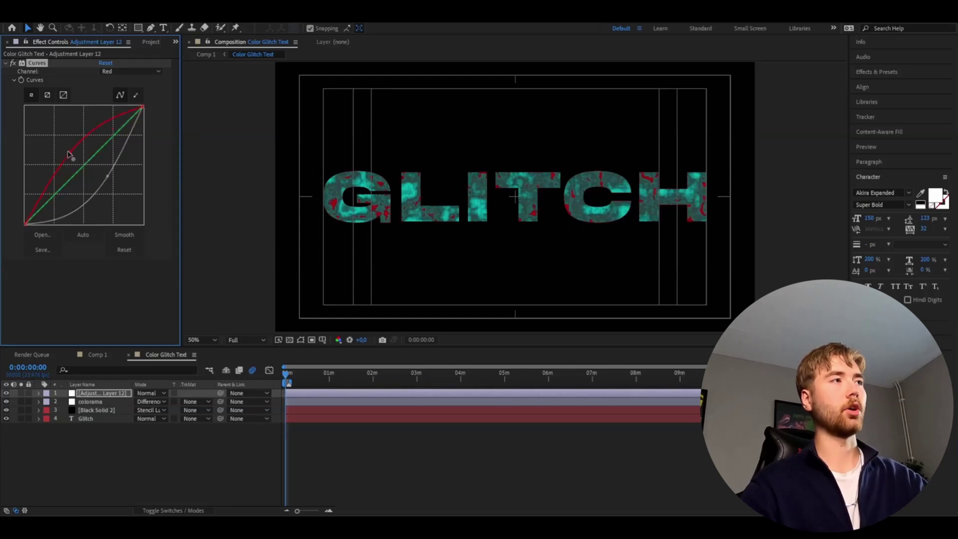
pyautogui.moveTo(69, 154); pyautogui.dragTo(700, 330)
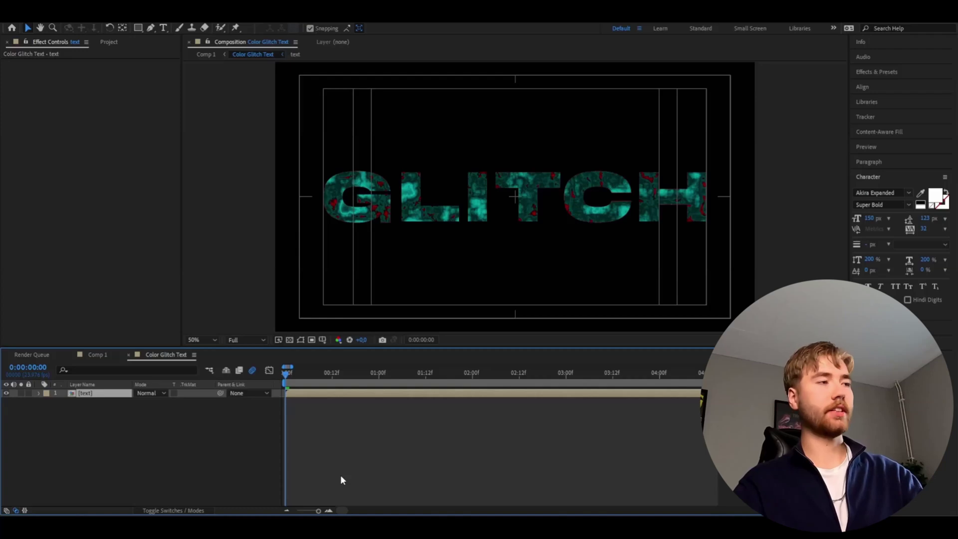
# Keyframe the text's Scale at 0% at the start, 100% at 2 s and 0% at 4 s
pyautogui.press('s')
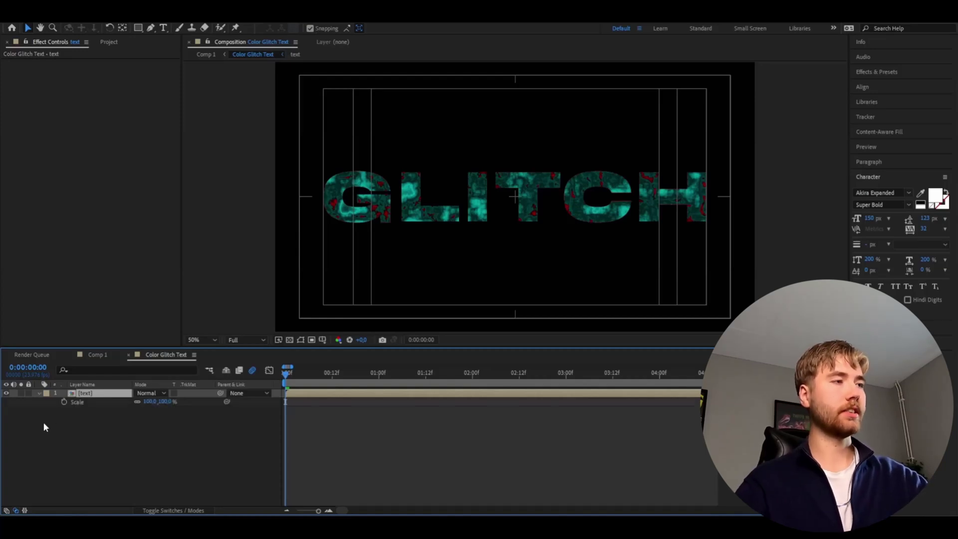
pyautogui.click(146, 401)
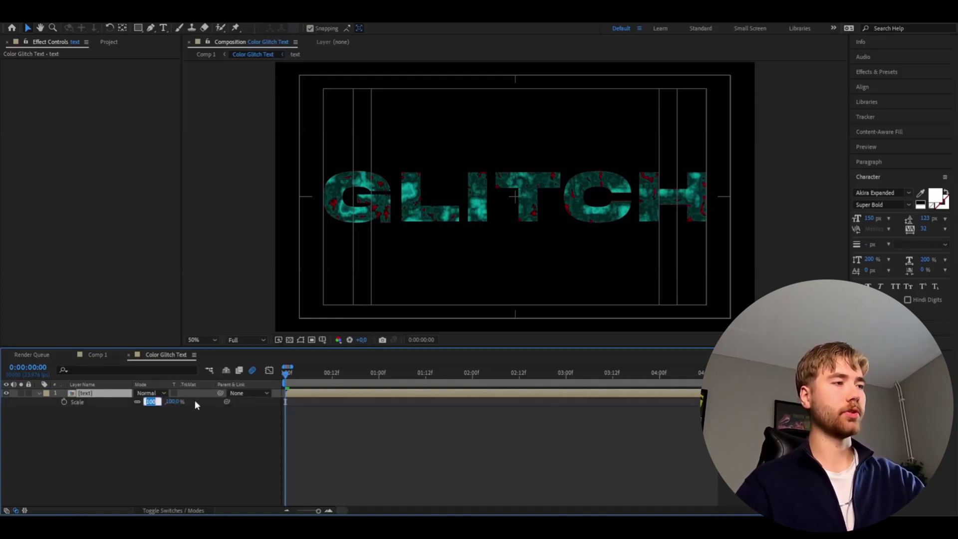
pyautogui.write('0')
pyautogui.press('Return')
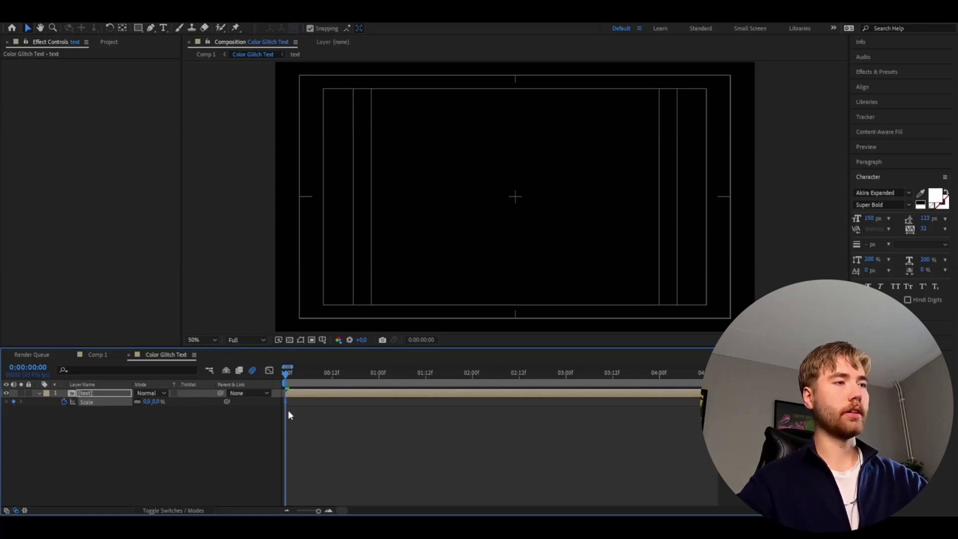
pyautogui.moveTo(286, 375); pyautogui.dragTo(472, 374)
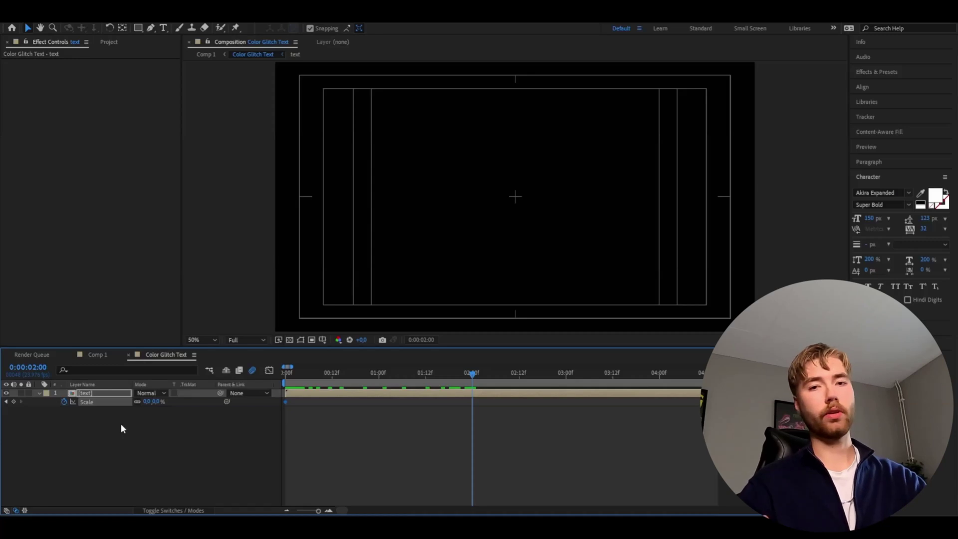
pyautogui.click(146, 402)
pyautogui.write('1')
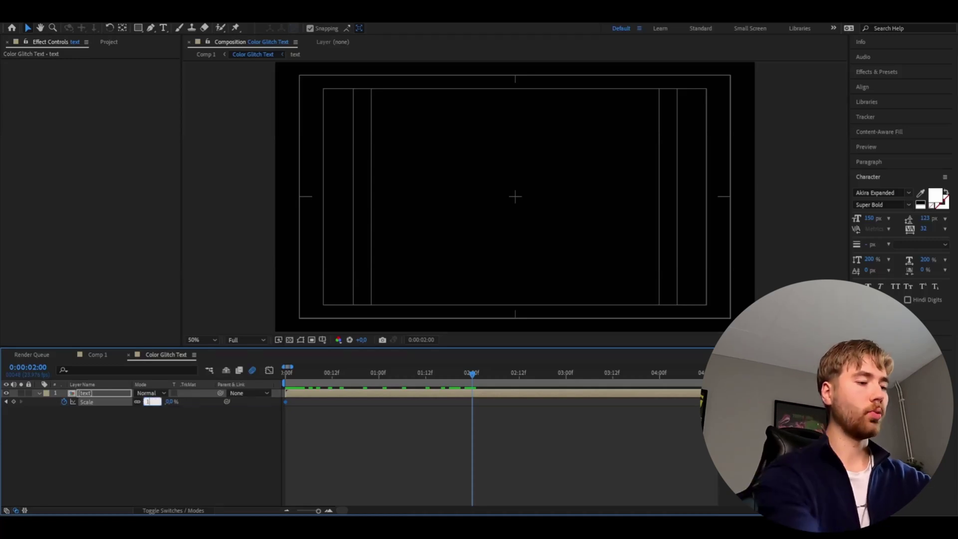
pyautogui.write('00')
pyautogui.press('Return')
pyautogui.moveTo(475, 375); pyautogui.dragTo(659, 394)
pyautogui.click(149, 401)
pyautogui.write('0')
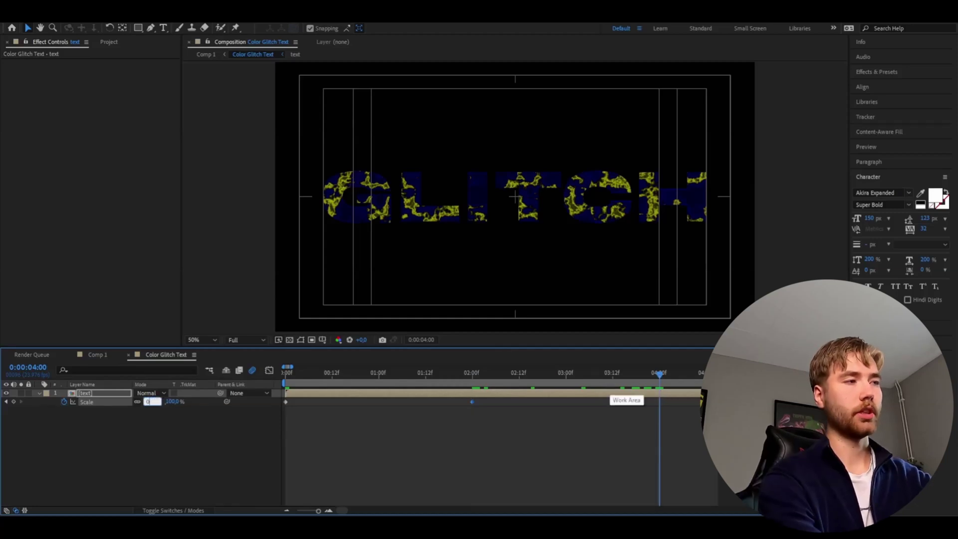
pyautogui.press('Return')
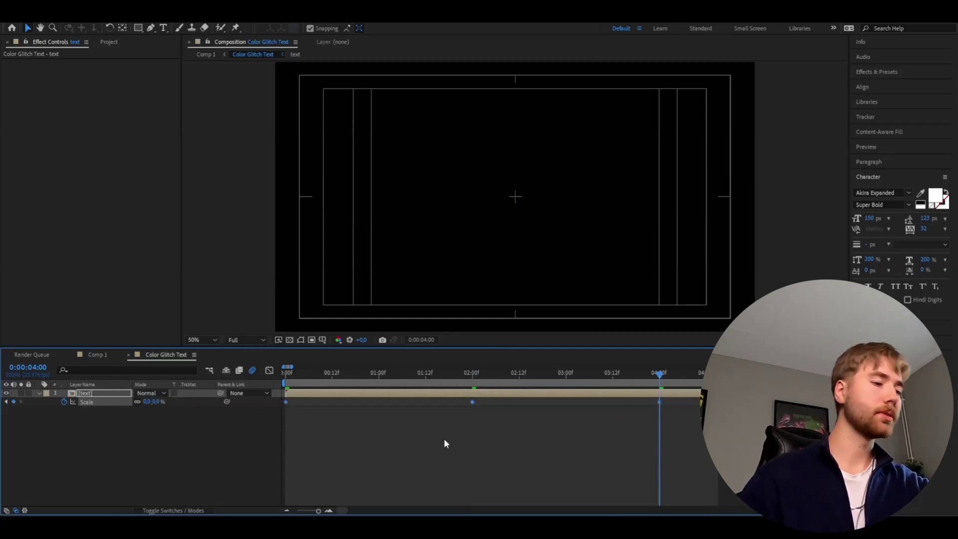
# Easy-ease the three Scale keyframes, preview the animation, and return to the Switches layer view
pyautogui.press('F9')
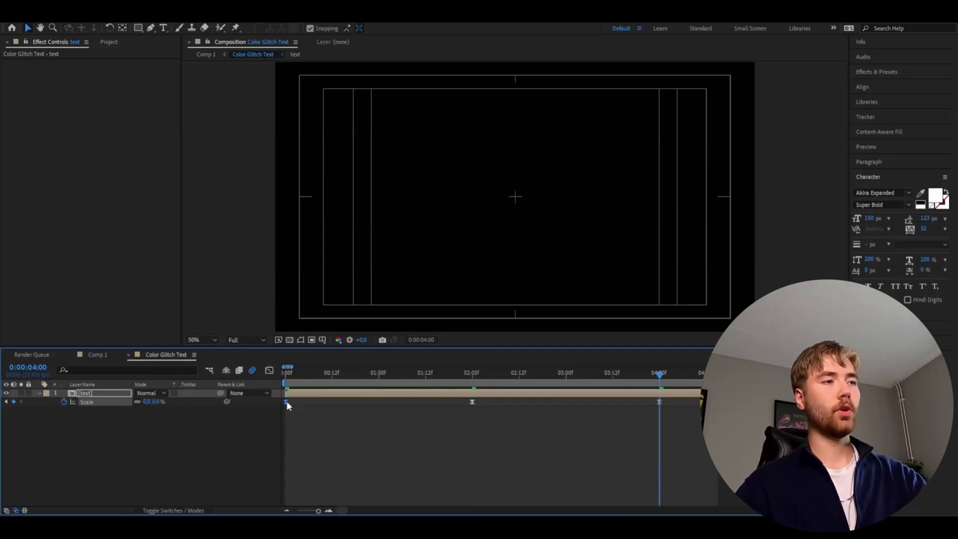
pyautogui.click(270, 370)
pyautogui.press('space')
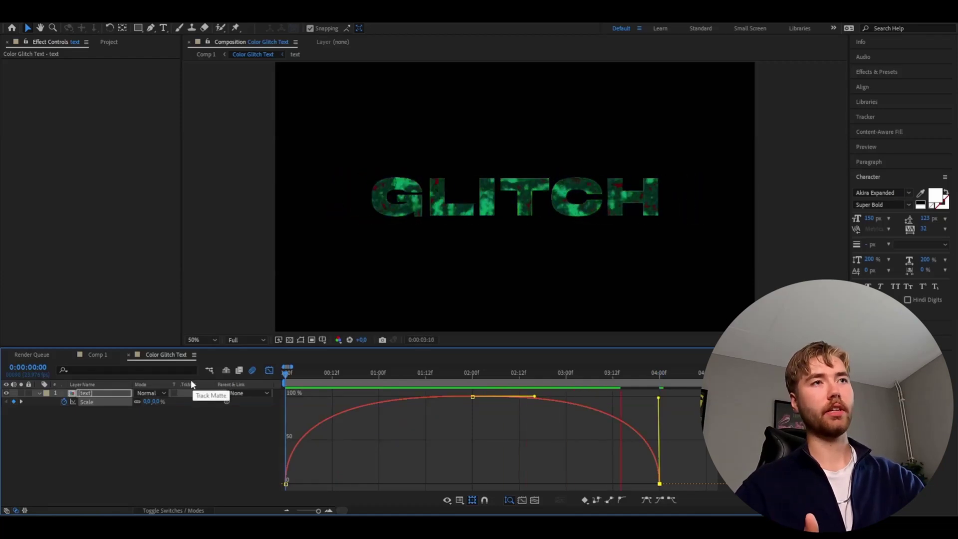
pyautogui.hotkey('shift', 'F3')
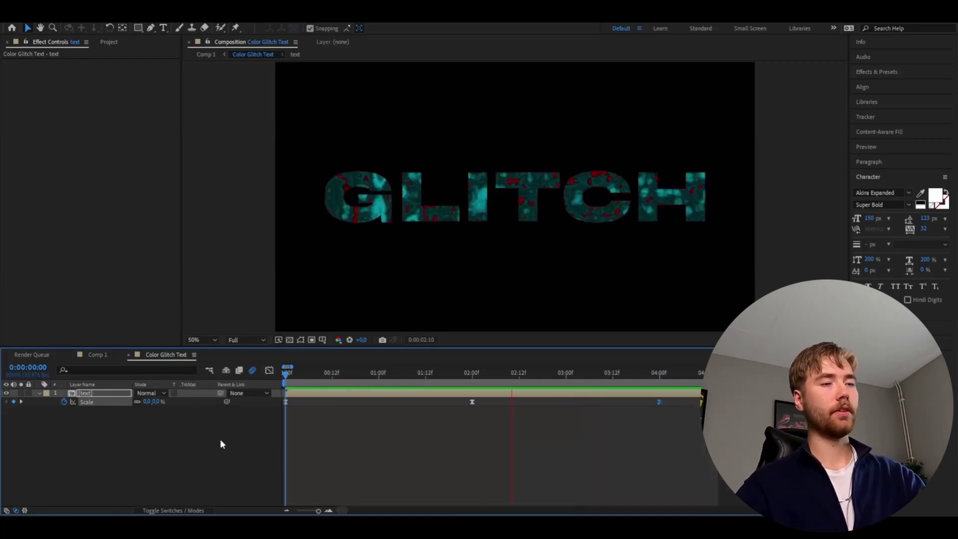
pyautogui.click(160, 511)
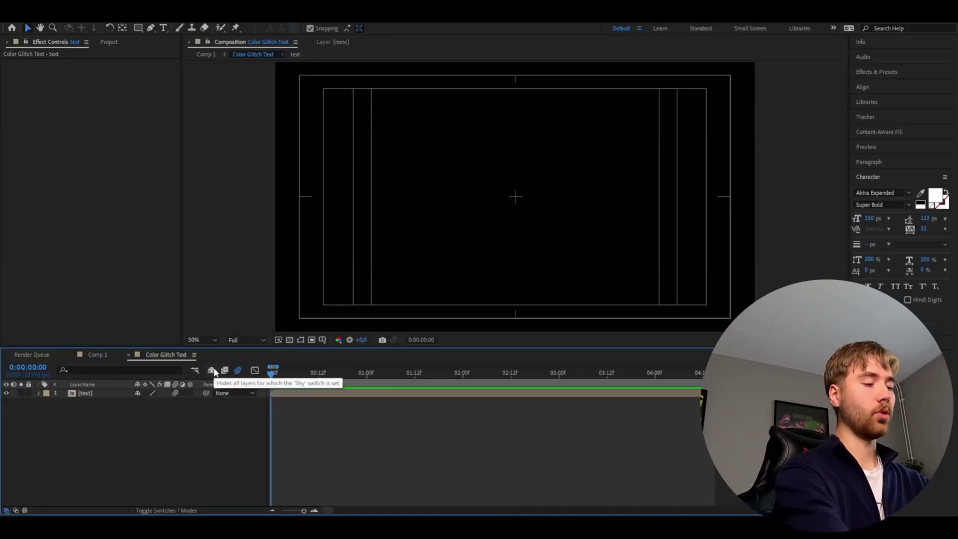
# Create an adjustment layer above the text layer with Ctrl+Alt+Y
pyautogui.hotkey('ctrl', 'alt', 'y')
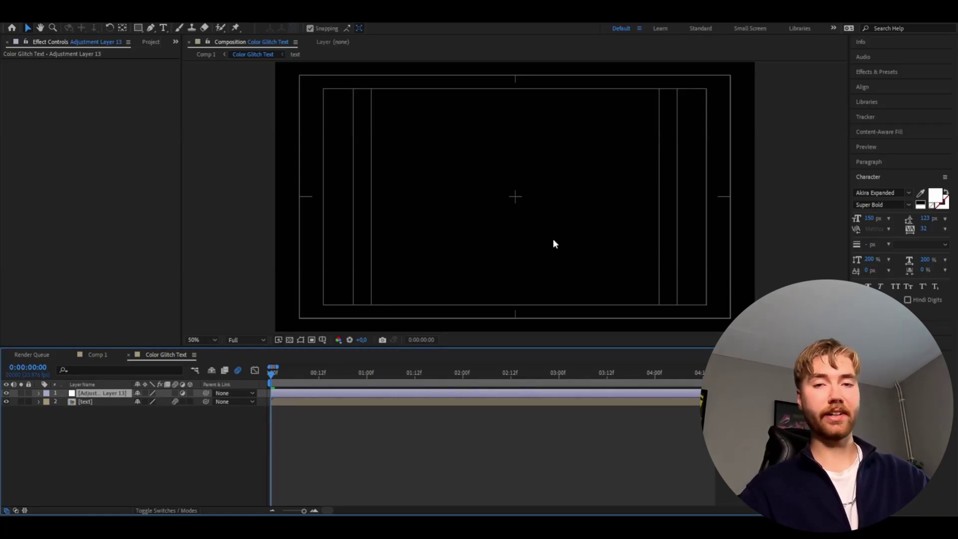
# Select the text layer and preview the glitch around the 2-second mark
pyautogui.click(352, 400)
pyautogui.click(471, 373)
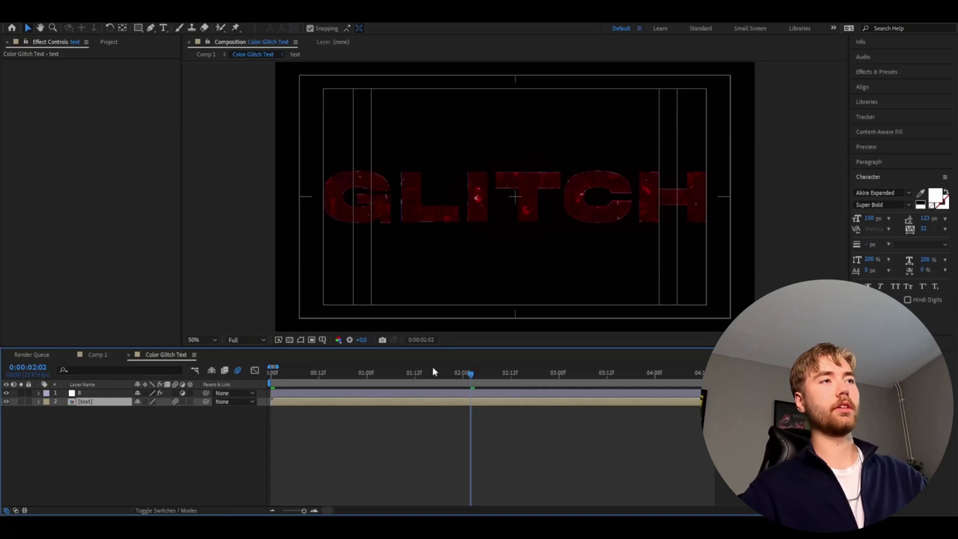
pyautogui.press('space')
# Add a new adjustment layer on top and return the playhead to the start
pyautogui.click(106, 441)
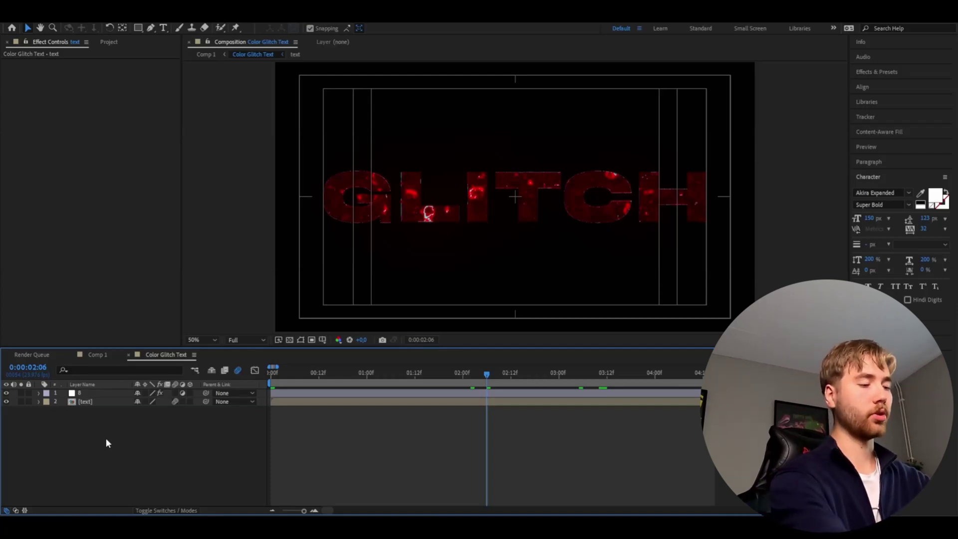
pyautogui.hotkey('ctrl', 'alt', 'y')
pyautogui.moveTo(305, 379); pyautogui.dragTo(140, 373)
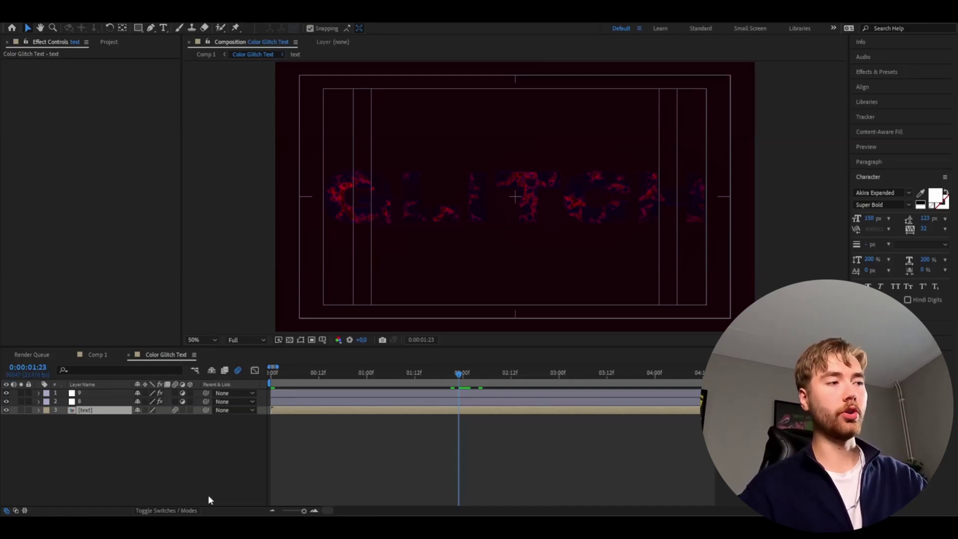
# Set layer 9's blending mode to Color Dodge, return to the start, and add another adjustment layer
pyautogui.click(162, 511)
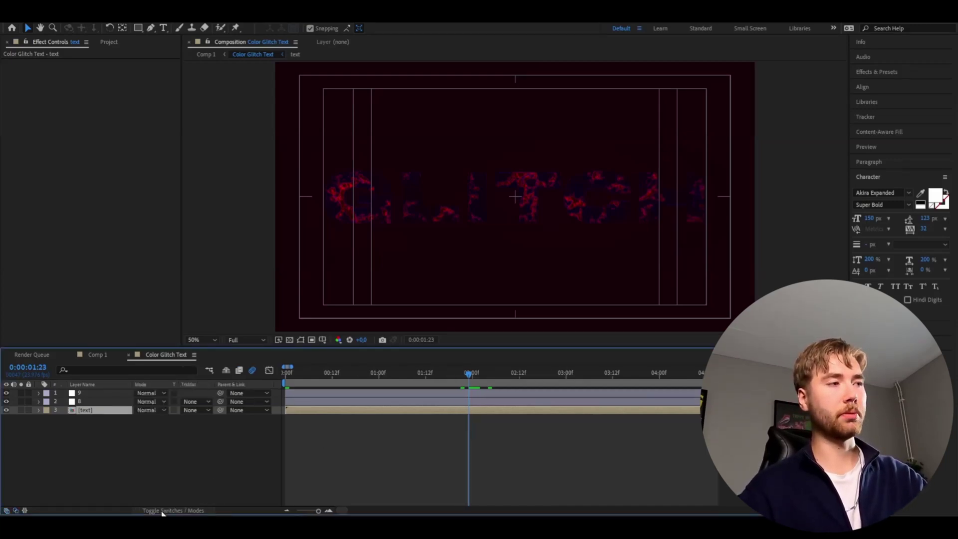
pyautogui.click(141, 393)
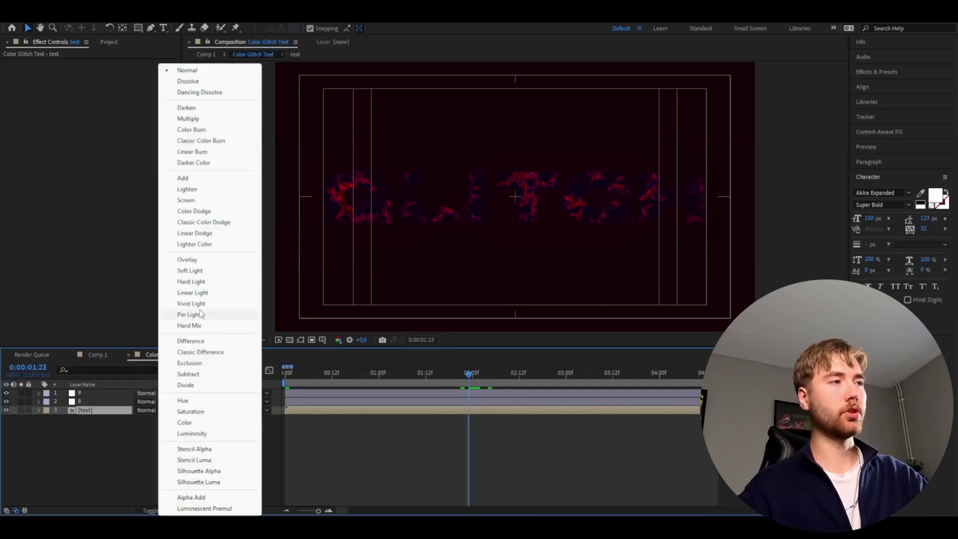
pyautogui.click(182, 214)
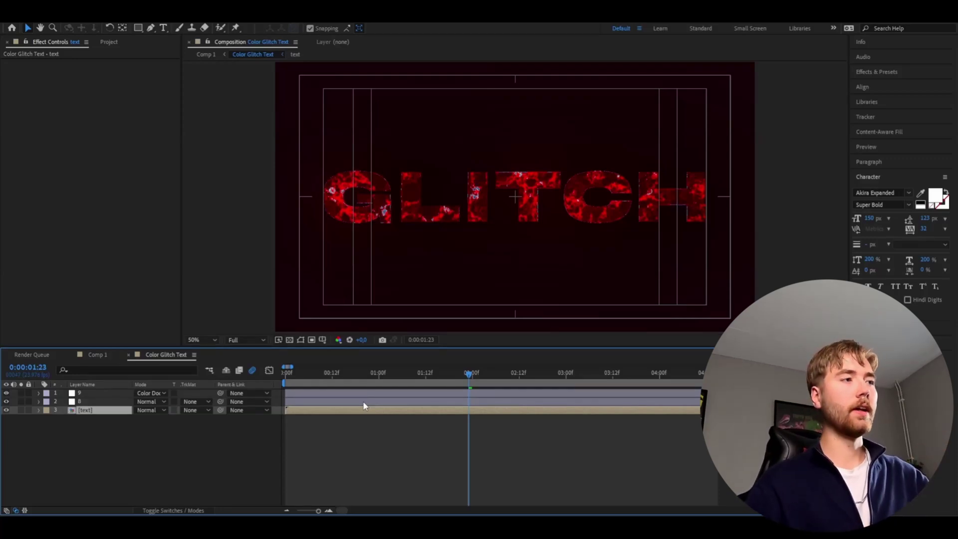
pyautogui.press('Home')
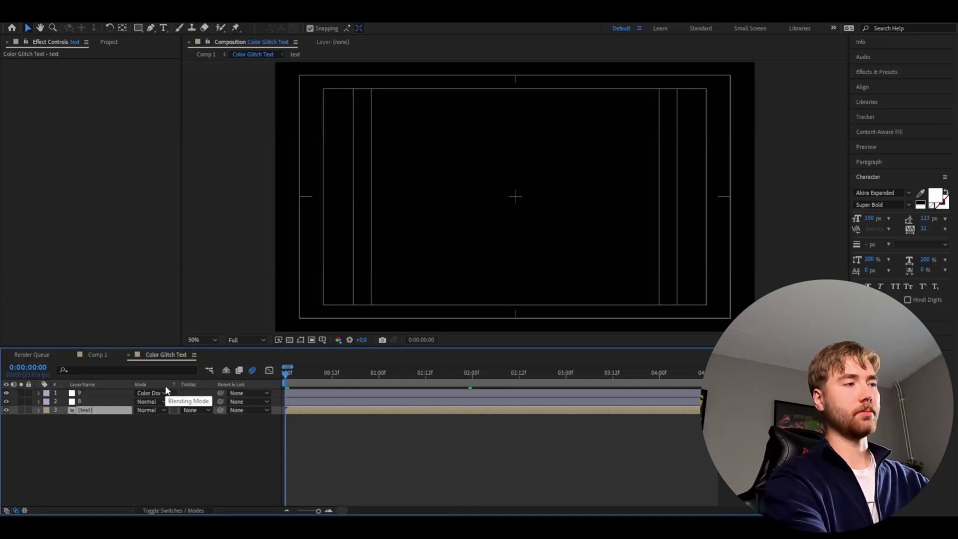
pyautogui.hotkey('ctrl', 'alt', 'y')
# Clear the layer selection in the timeline
pyautogui.click(216, 477)
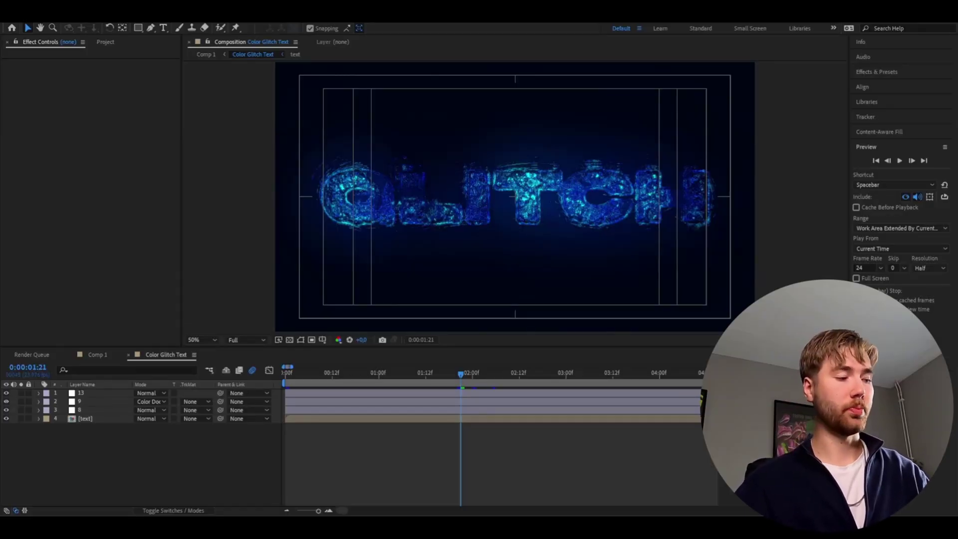
# On a new adjustment layer, set the Glow threshold to 40% and intensity to 0.6
pyautogui.hotkey('ctrl', 'alt', 'y')
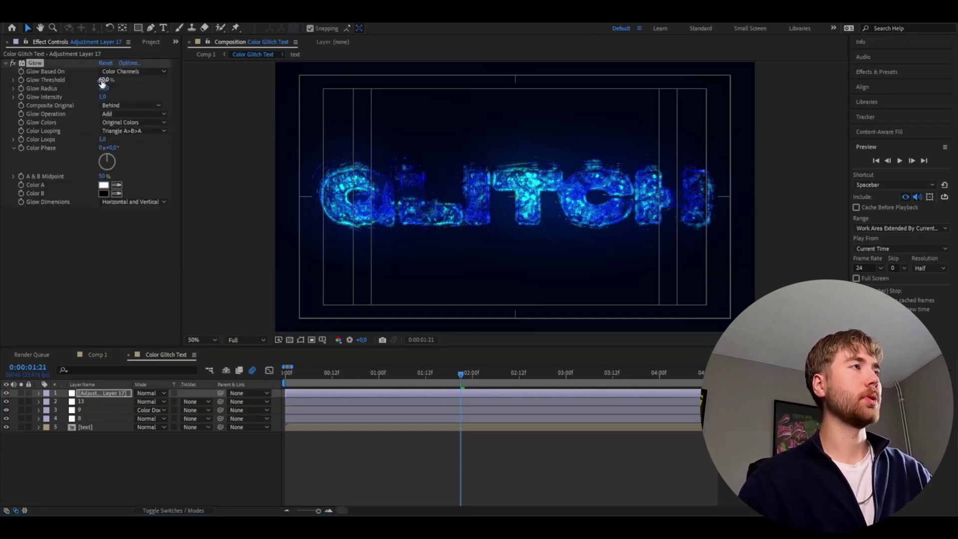
pyautogui.click(103, 81)
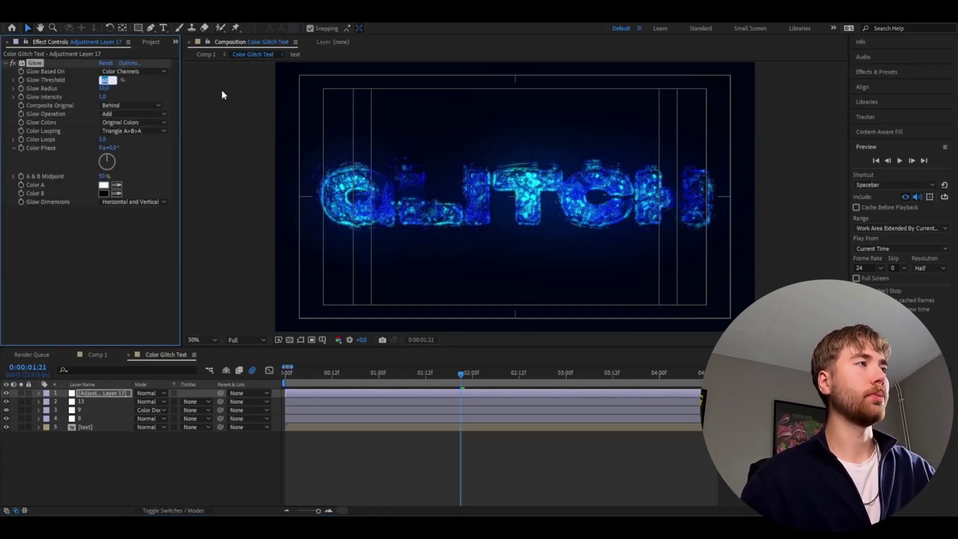
pyautogui.write('40')
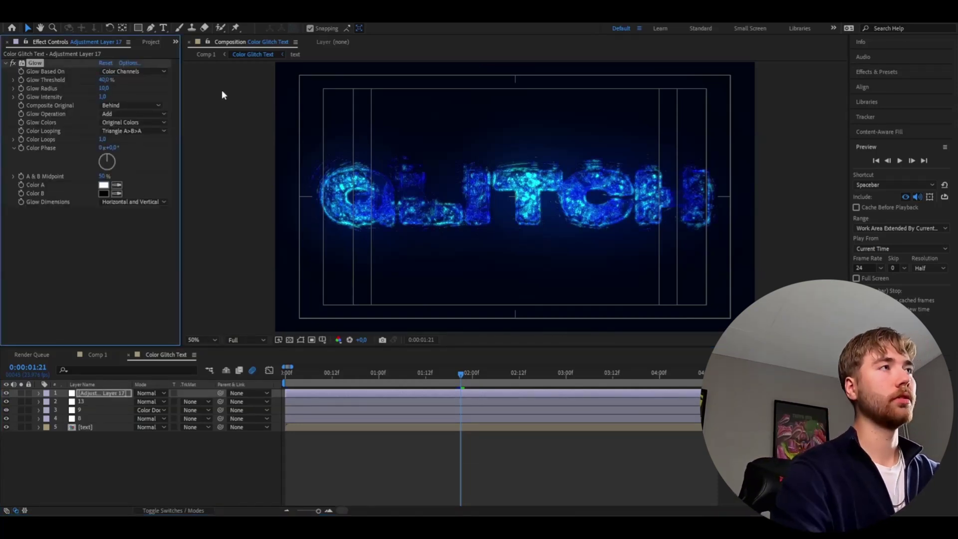
pyautogui.press('Return')
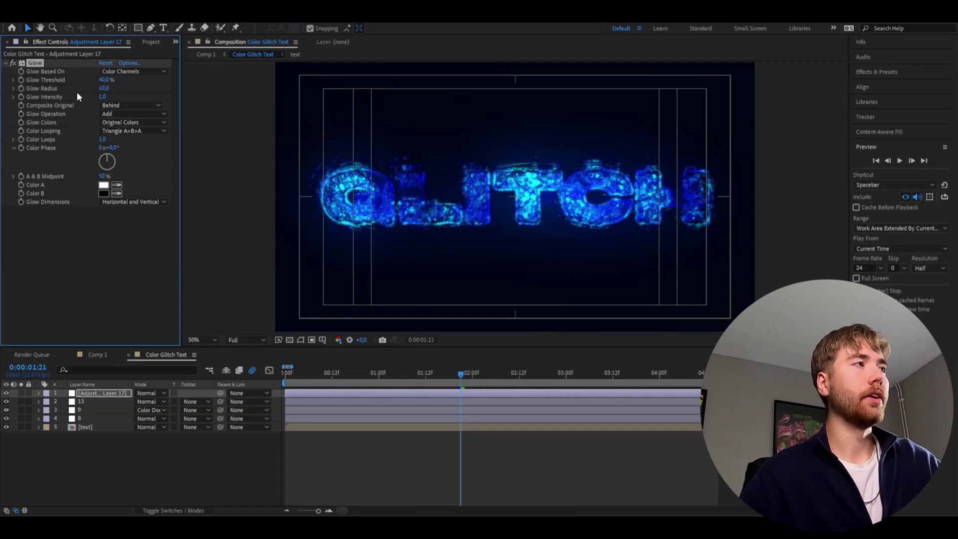
pyautogui.click(108, 96)
pyautogui.write('0,6')
pyautogui.press('Return')
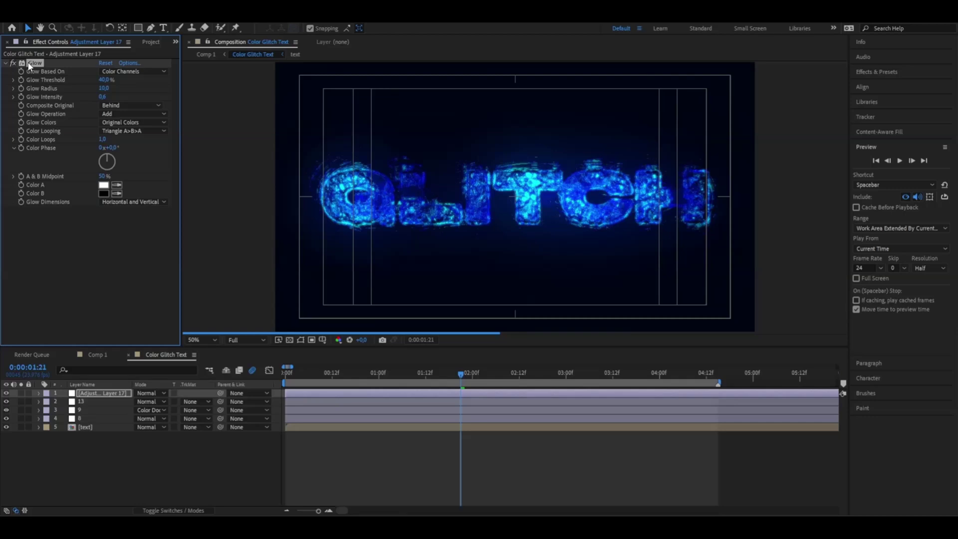
# Duplicate the glow as Glow 2 with radius 150 and intensity 0.5
pyautogui.hotkey('ctrl', 'd')
pyautogui.click(103, 227)
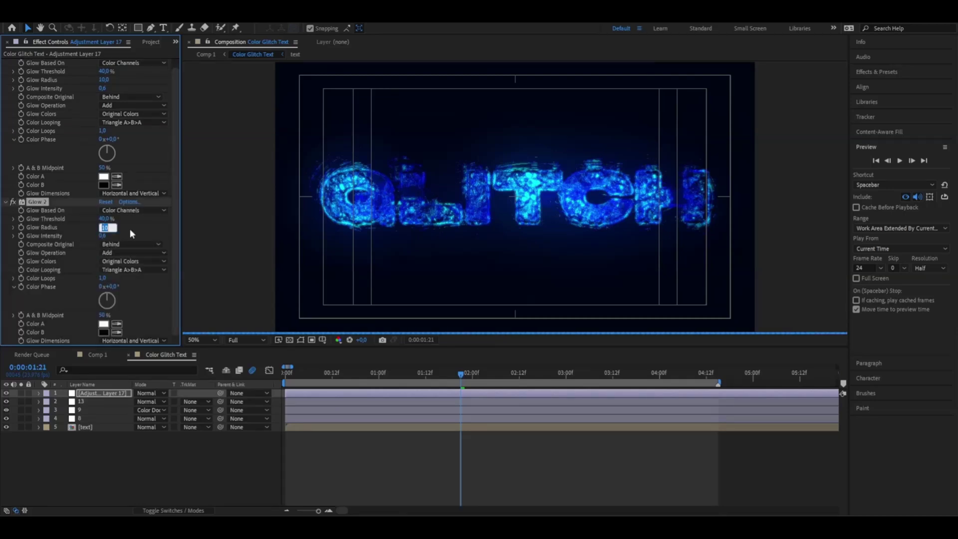
pyautogui.press('Return')
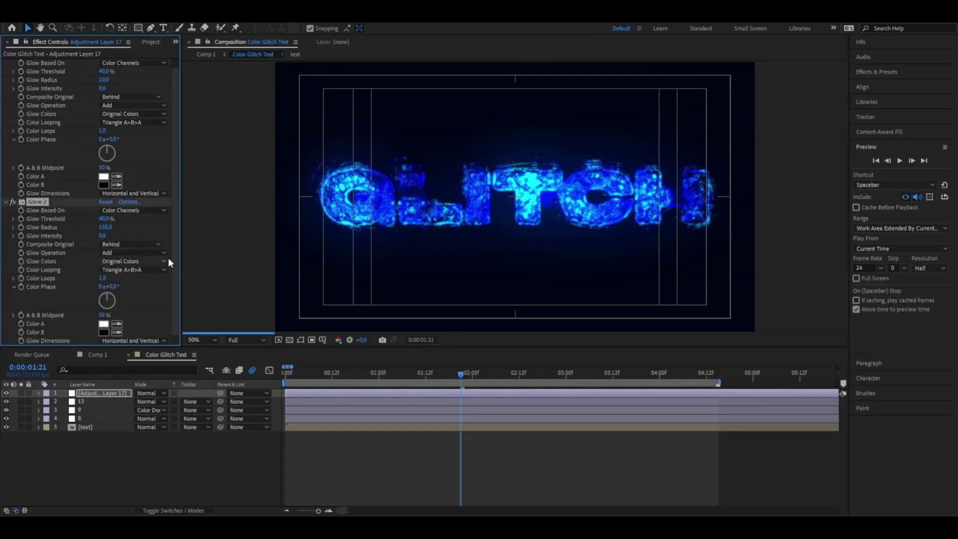
pyautogui.click(107, 236)
pyautogui.write('0,5')
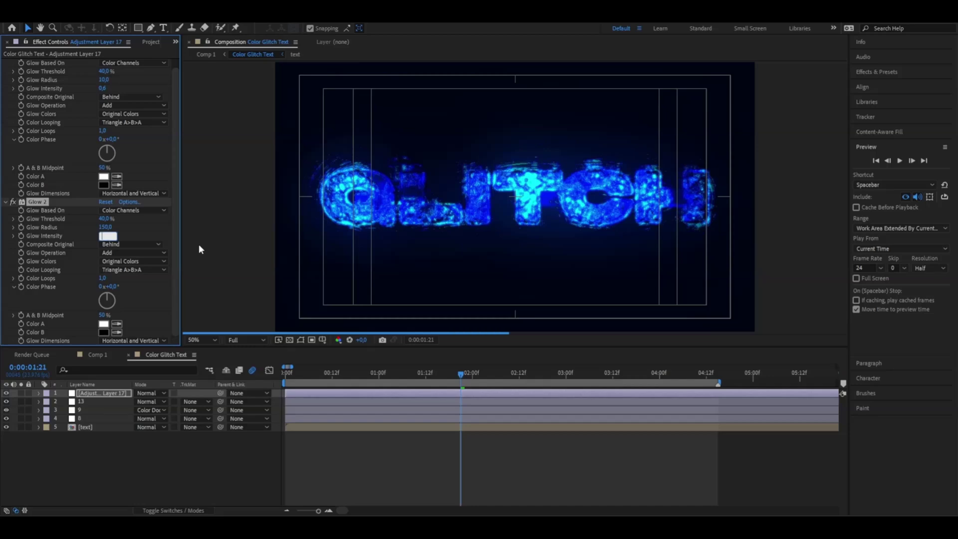
pyautogui.press('Return')
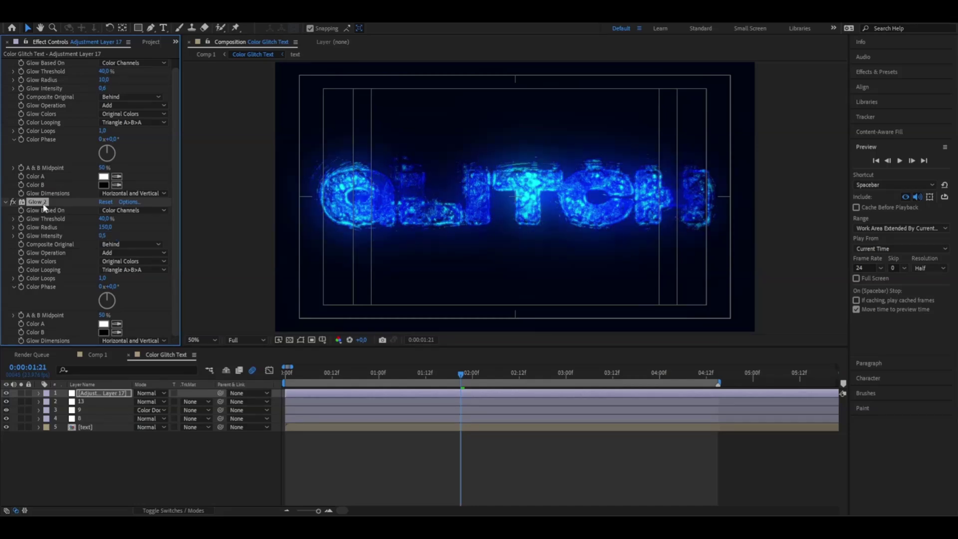
# Duplicate into Glow 3 with a 60% threshold and a 500 radius
pyautogui.hotkey('ctrl', 'd')
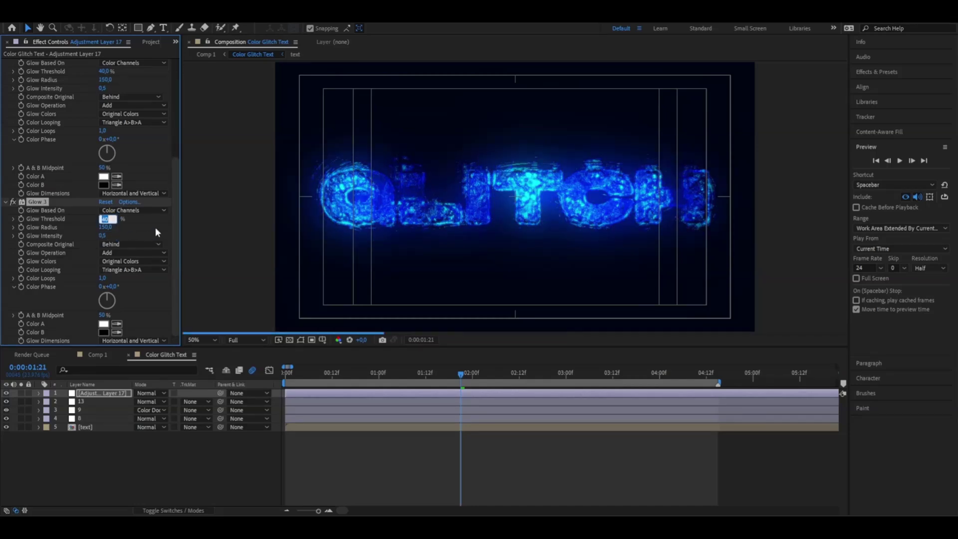
pyautogui.write('60')
pyautogui.press('Tab')
pyautogui.write('500')
pyautogui.press('Tab')
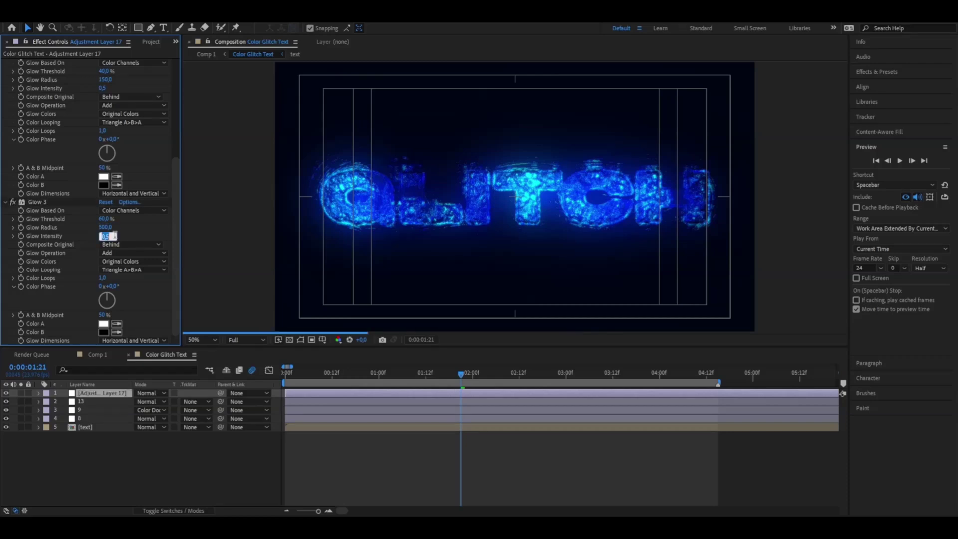